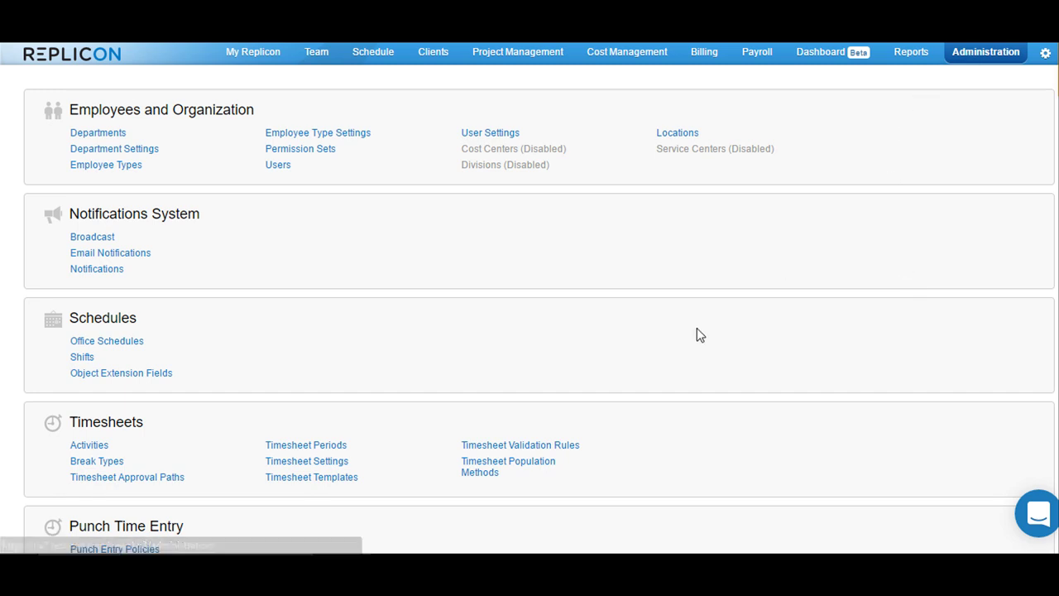
Open the Holidays for United States calendar from Holiday Calendars
scroll(699, 333, "down", 6)
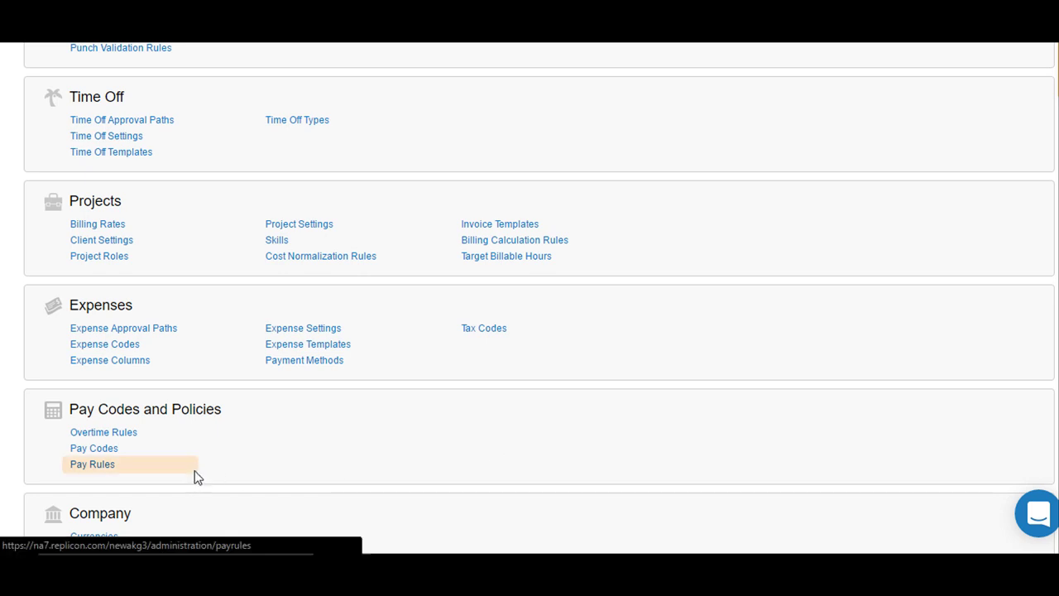
scroll(196, 478, "down", 2)
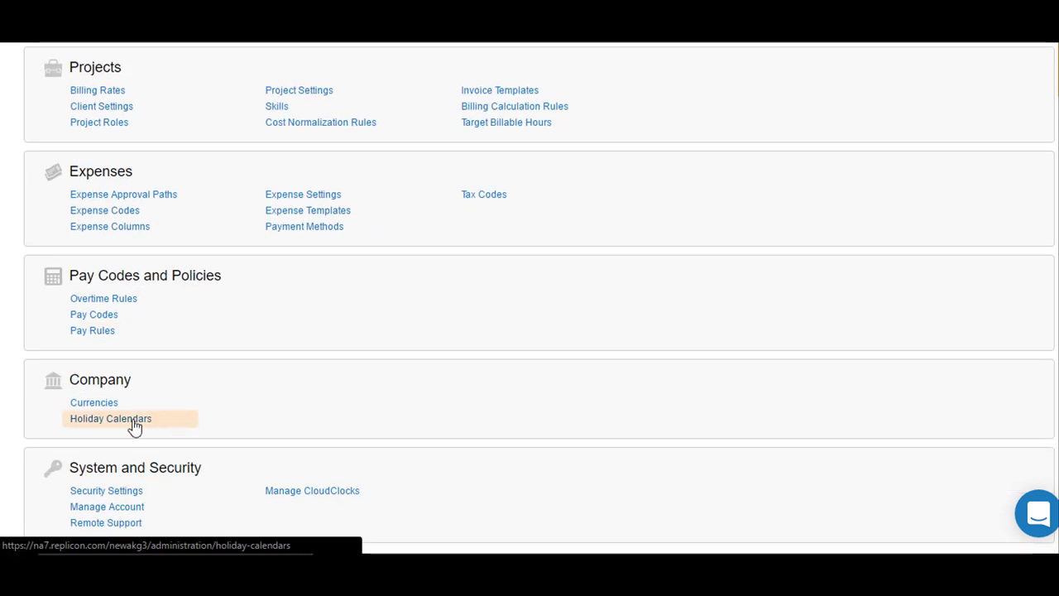
left_click(134, 422)
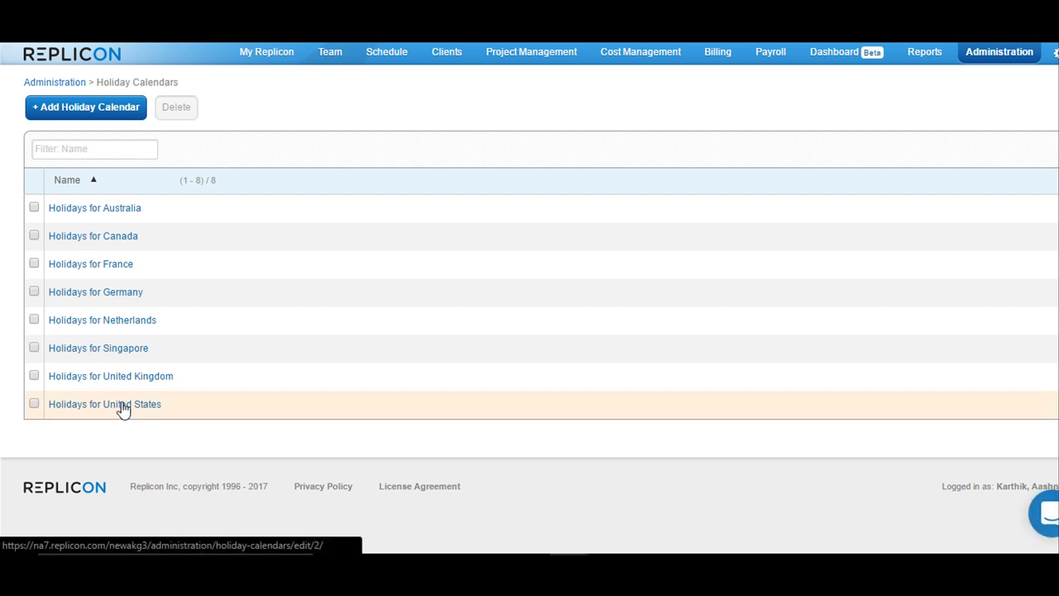
left_click(122, 402)
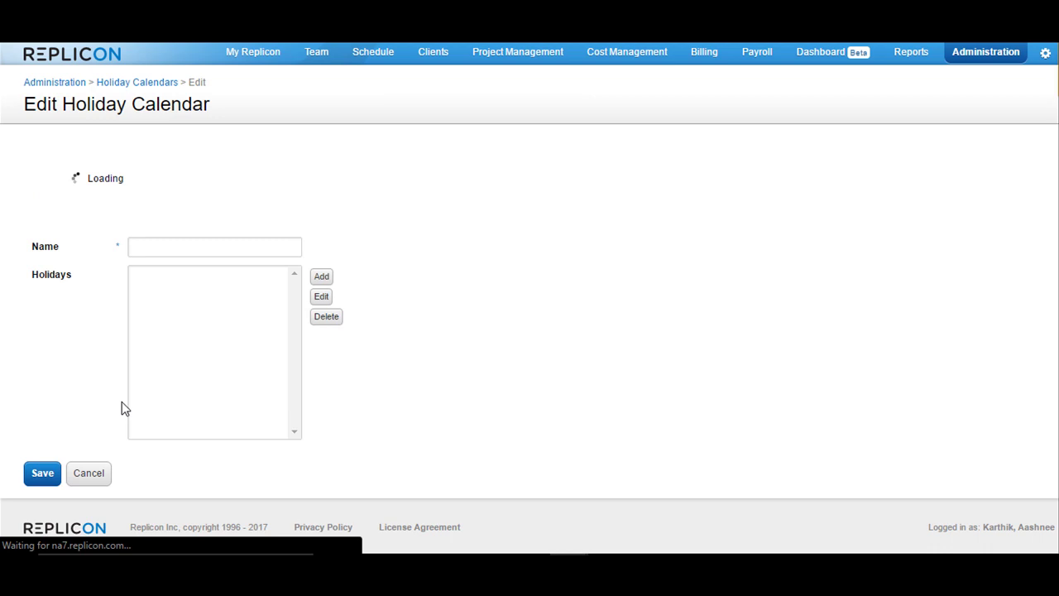
Delete the Apr 14, 2017 Good Friday holiday and save the calendar
left_click_drag(297, 211, 296, 339)
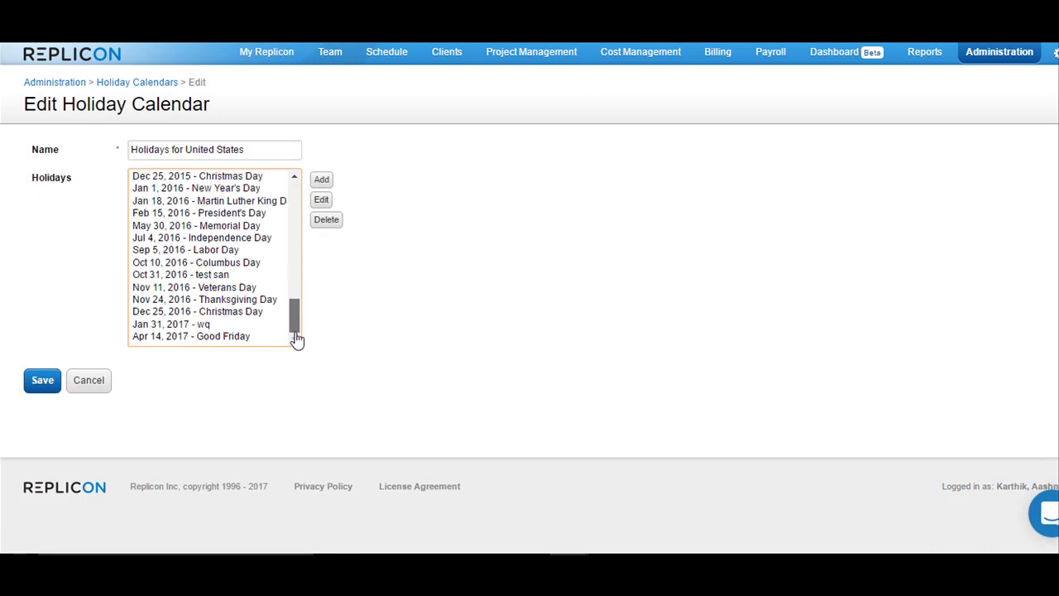
left_click(177, 336)
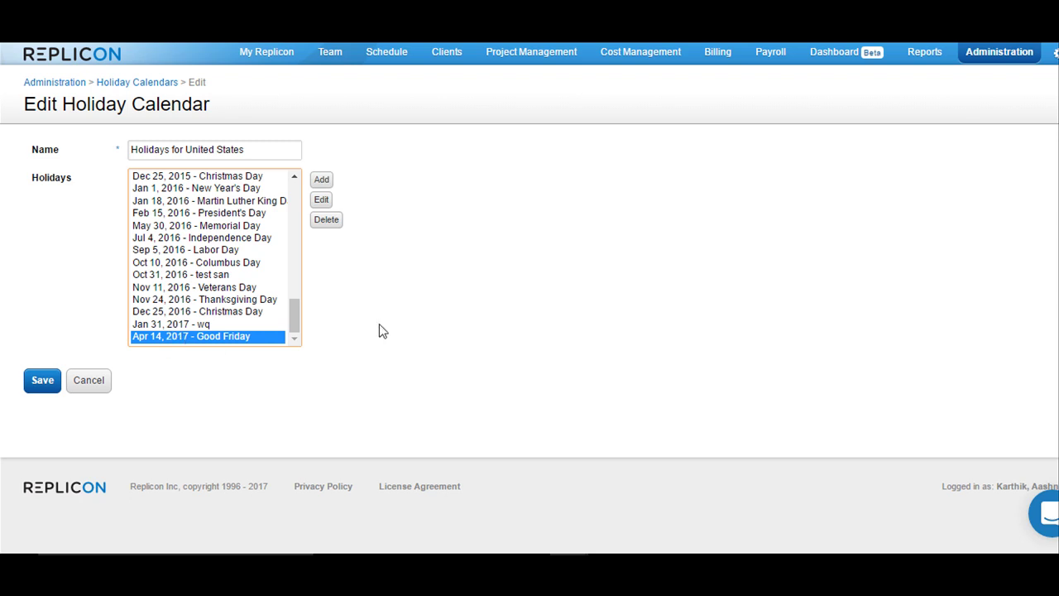
left_click(328, 221)
left_click(620, 102)
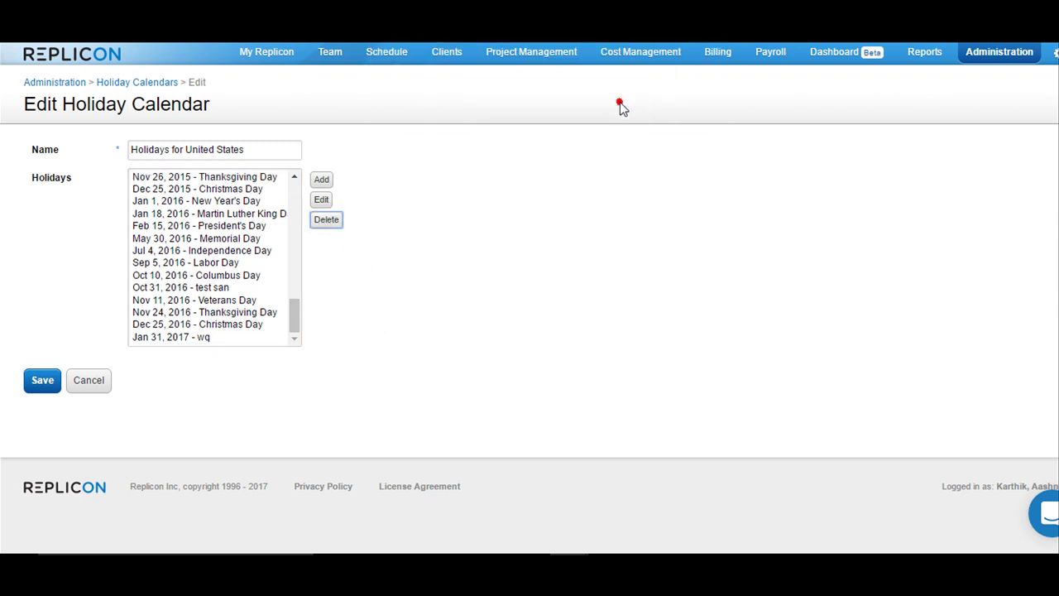
left_click(37, 382)
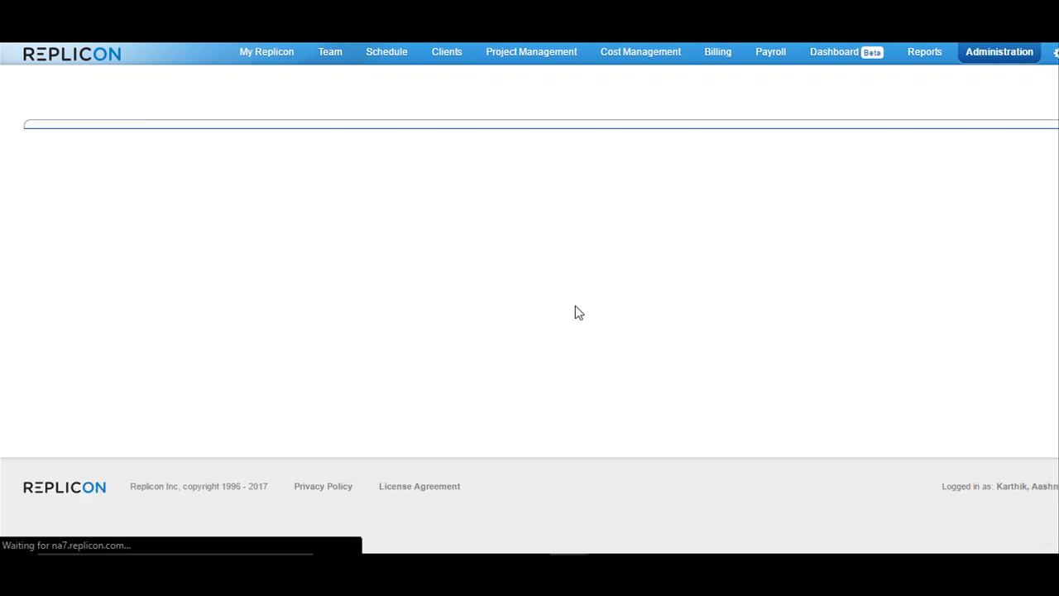
In Time Off Settings, set Time Off Type for Holidays to '< No Time Off Allowed on Holidays >' and save
left_click(997, 58)
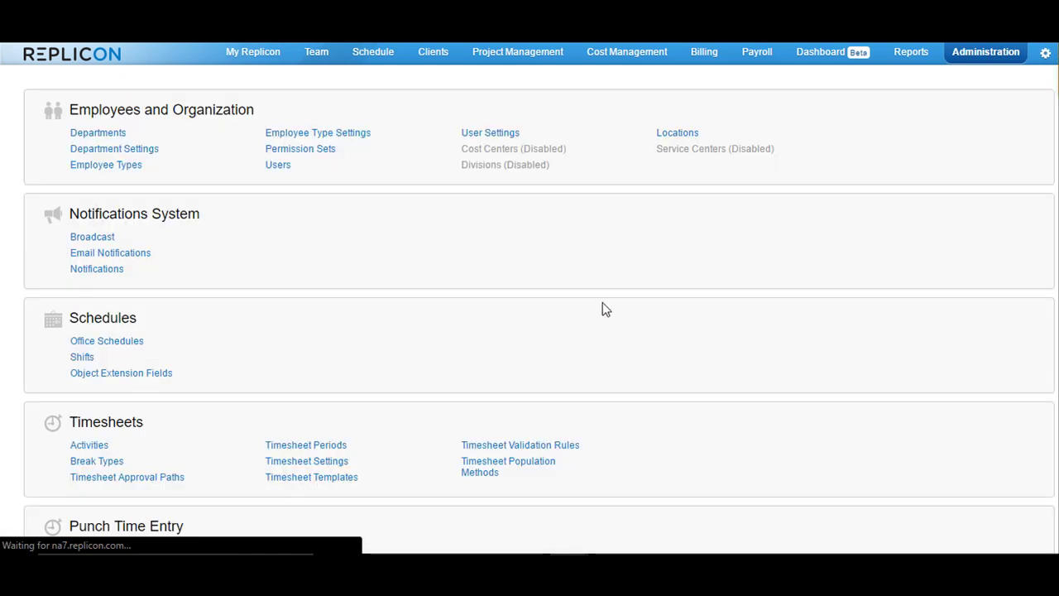
scroll(615, 306, "down", 3)
scroll(615, 306, "down", 2)
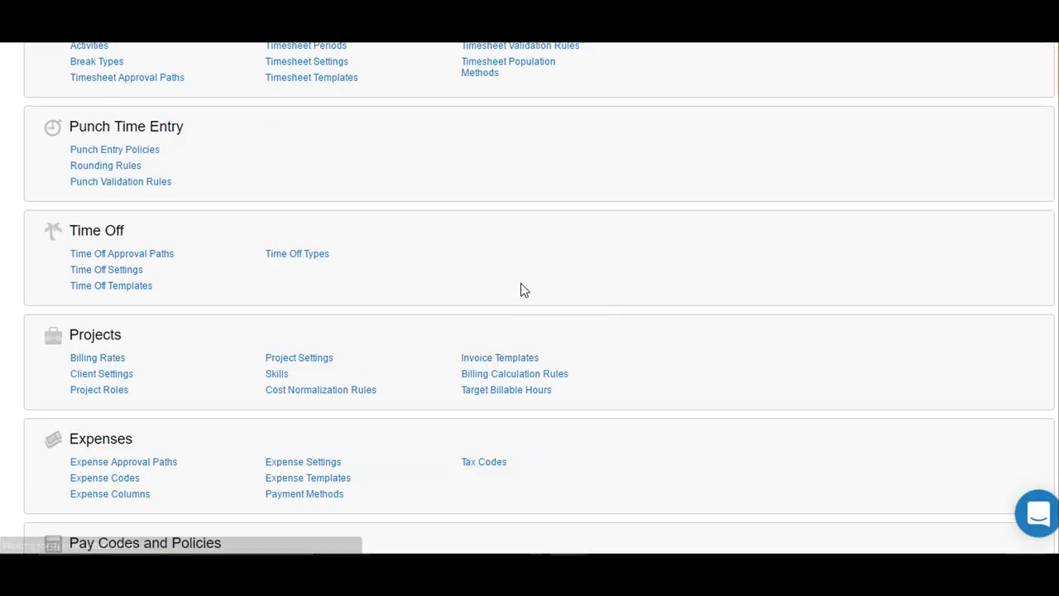
left_click(129, 273)
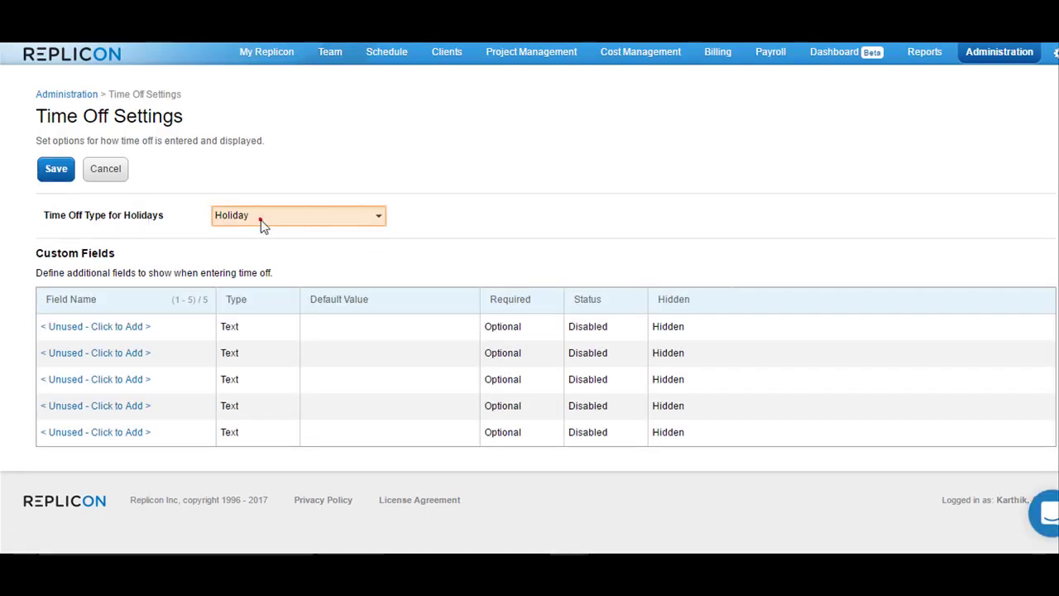
left_click(261, 220)
left_click(265, 239)
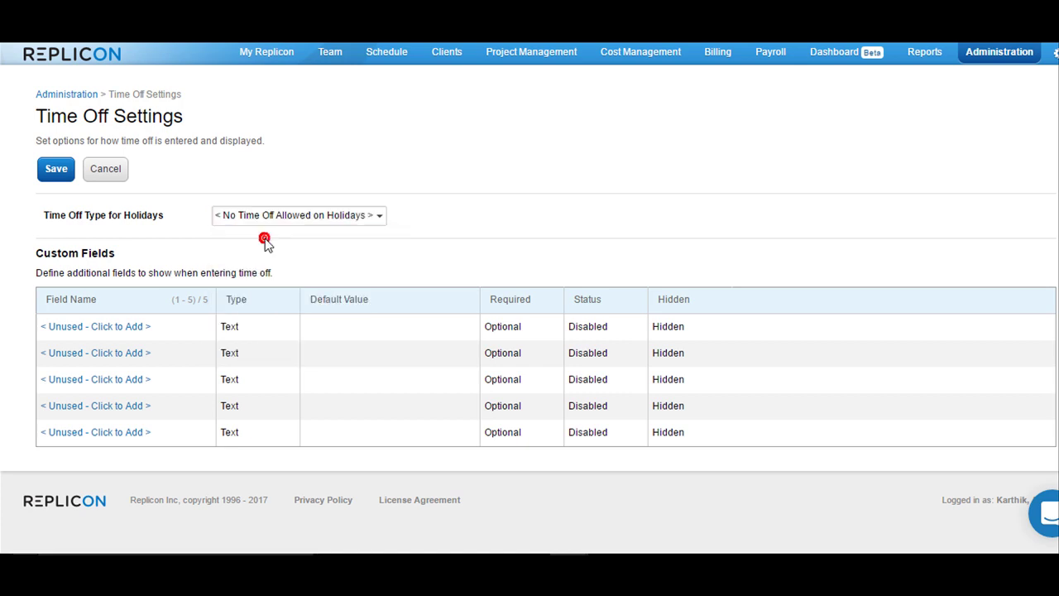
left_click(55, 168)
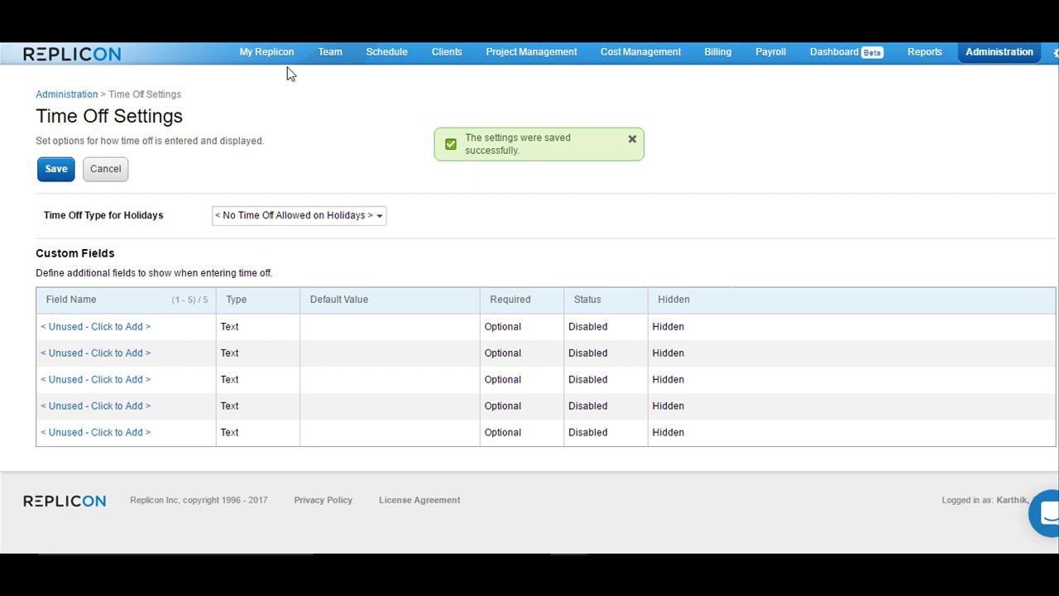
Open My Replicon's timesheet and move to the Apr 10 – Apr 16, 2017 week
left_click(270, 53)
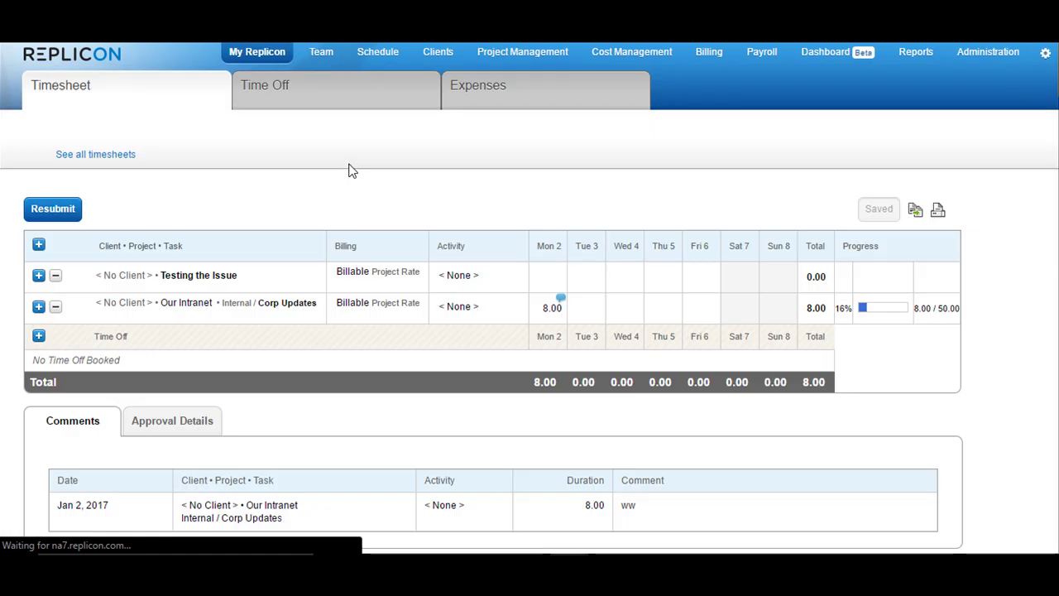
left_click(180, 137)
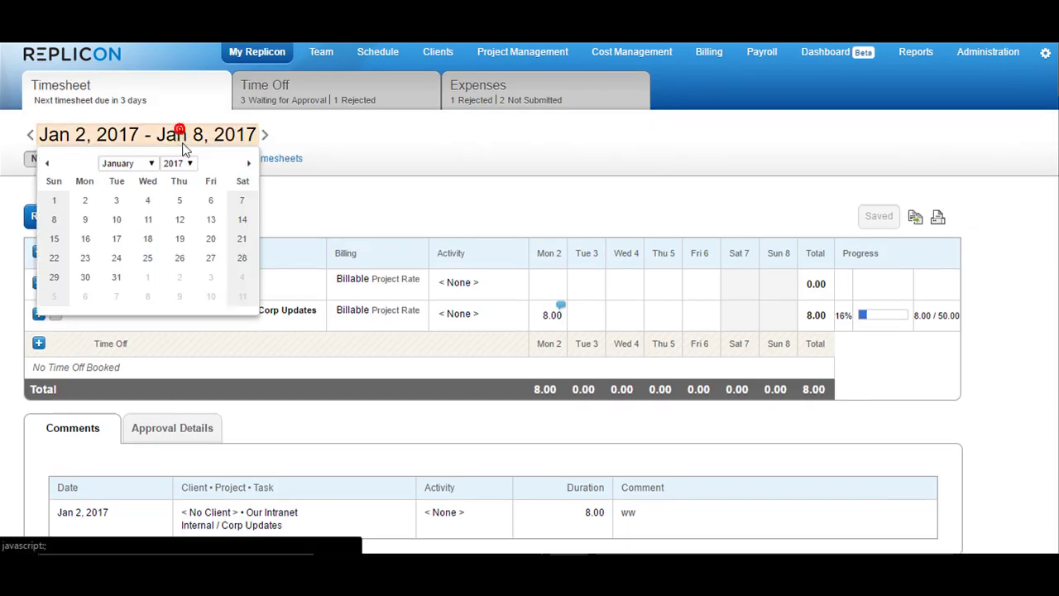
left_click(247, 160)
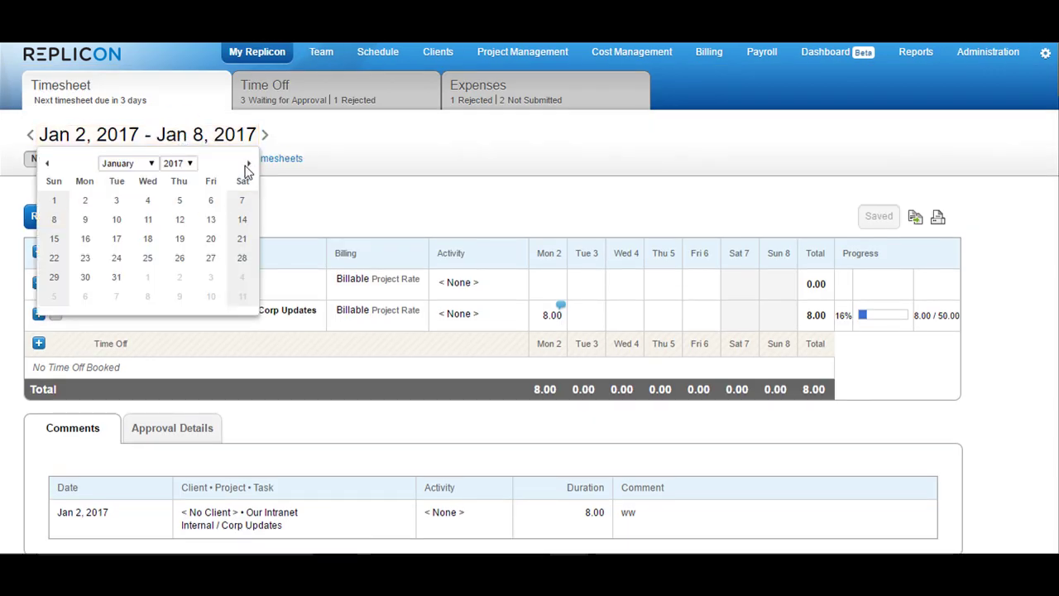
left_click(248, 162)
left_click(248, 162)
left_click(248, 163)
left_click(197, 240)
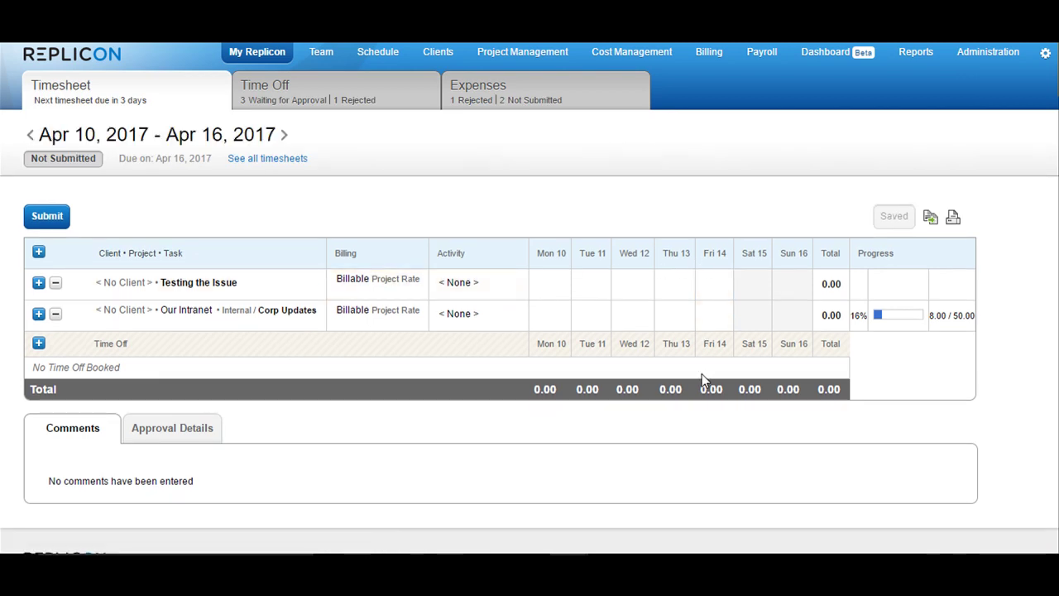
Book a full-day Holiday time off on Apr 14, 2017 and submit it for approval
left_click(39, 344)
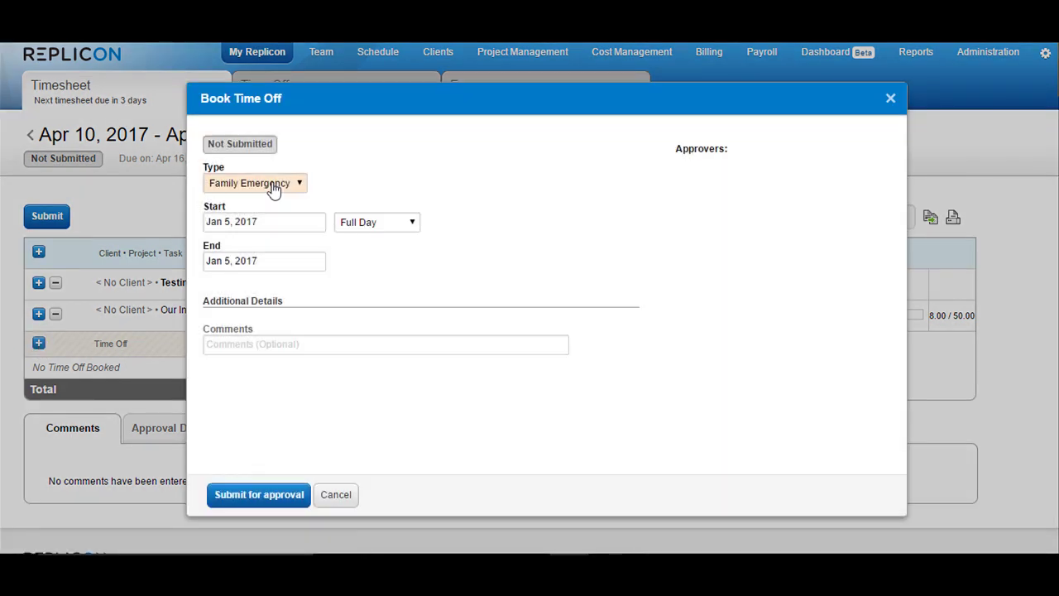
left_click(270, 184)
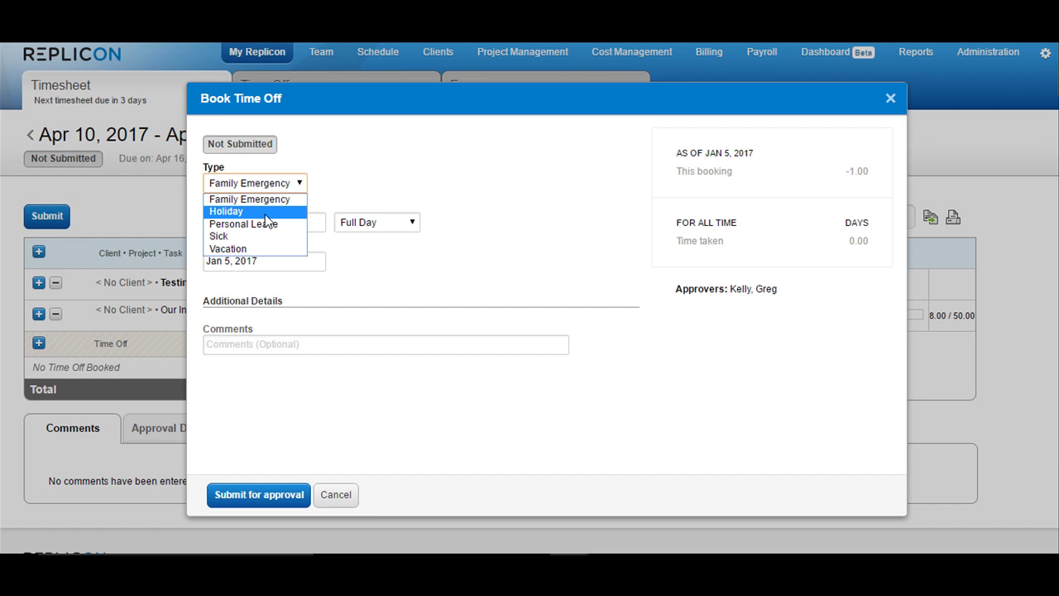
left_click(265, 213)
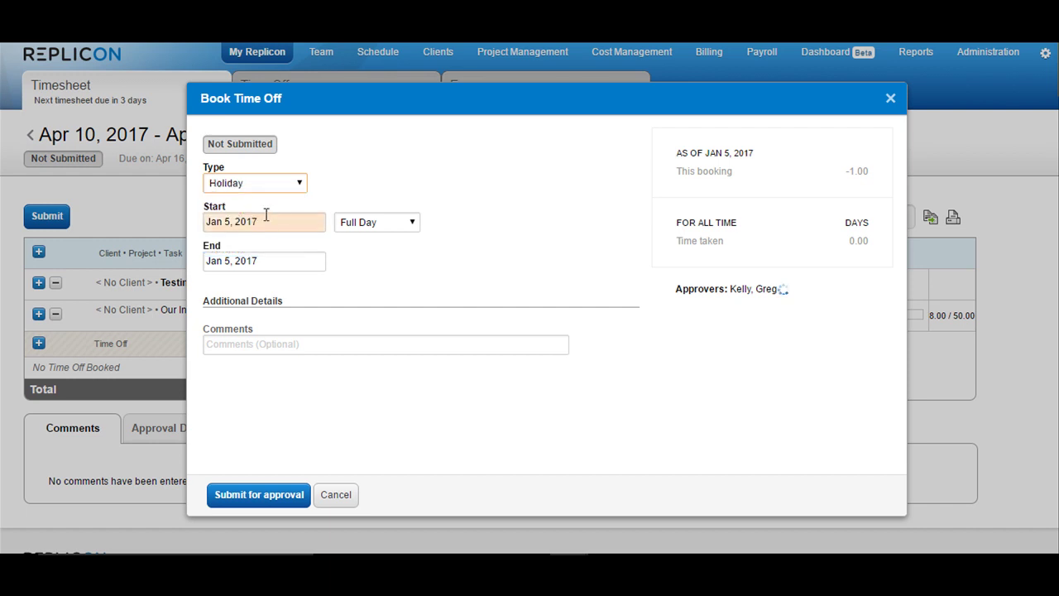
left_click(265, 221)
left_click(340, 242)
left_click(339, 242)
left_click(339, 243)
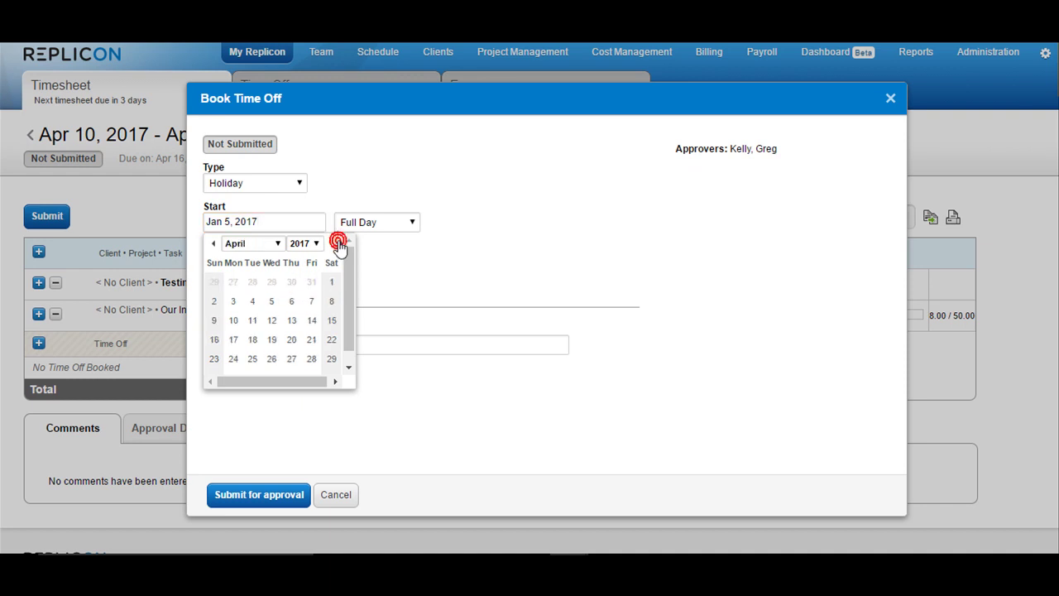
left_click(310, 321)
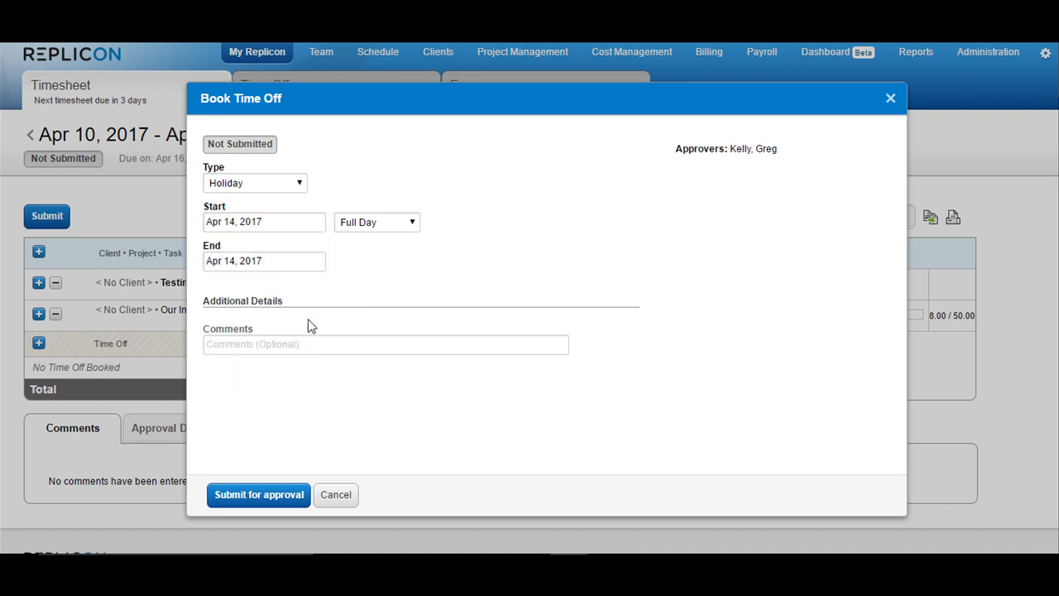
left_click(274, 500)
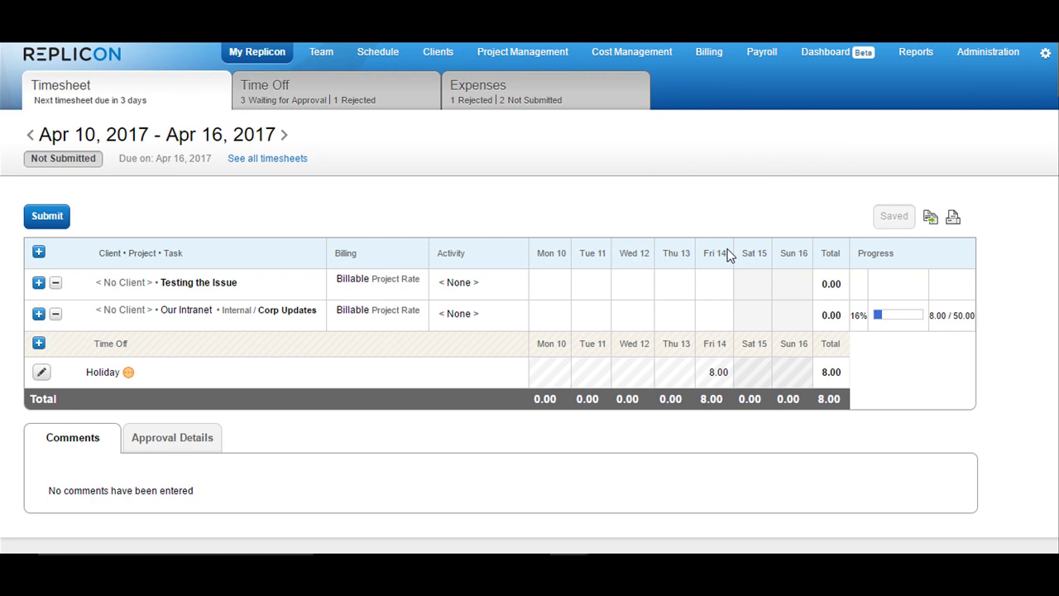
In Payroll Time Off Bookings, replace the name filter with the employee's name
left_click(767, 56)
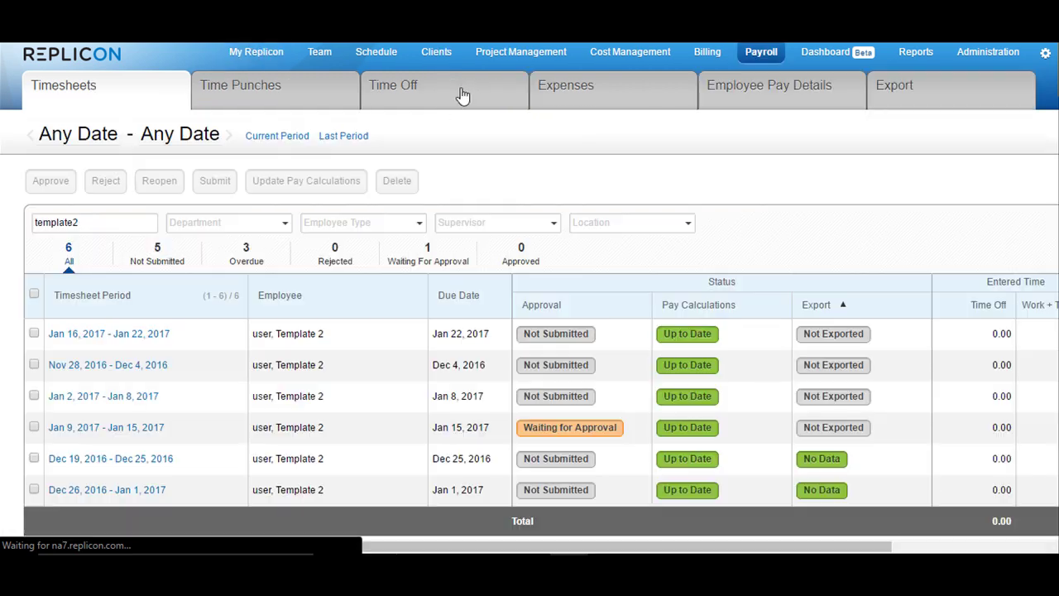
left_click(463, 91)
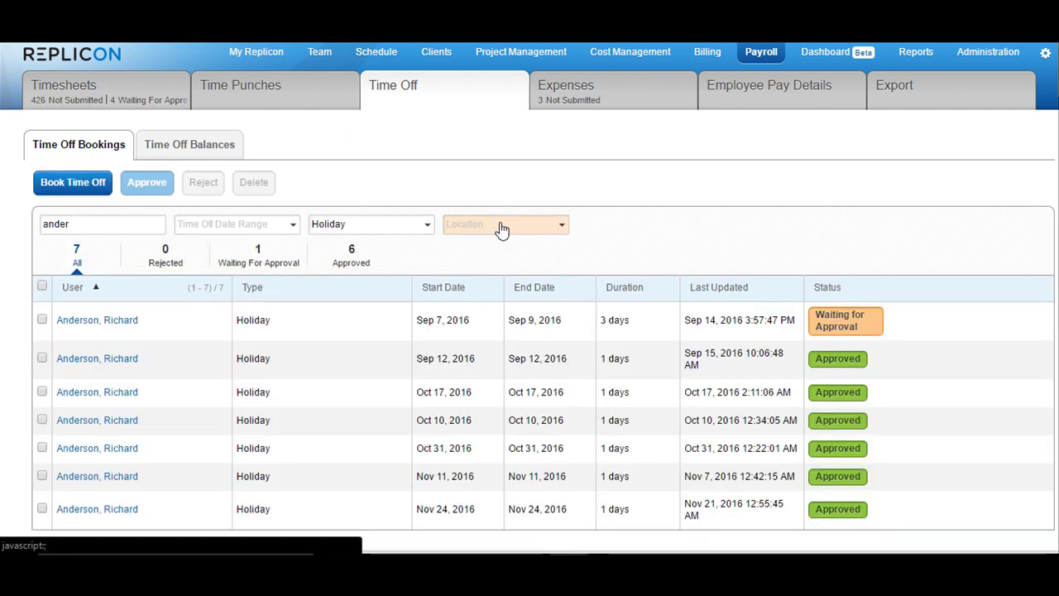
left_click(81, 224)
left_click_drag(81, 223, 37, 225)
key("BackSpace")
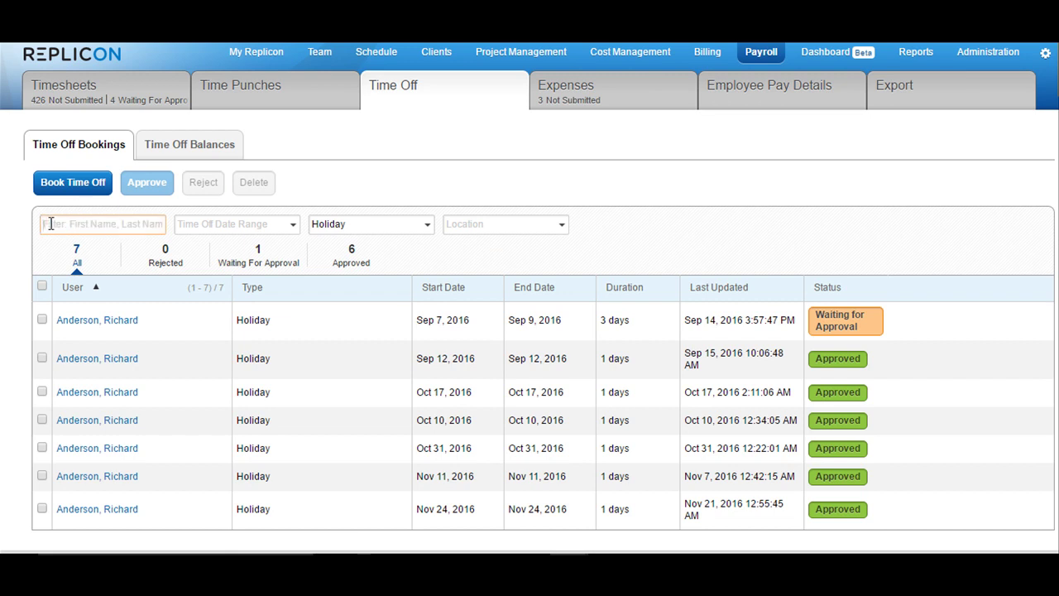
type("aashn")
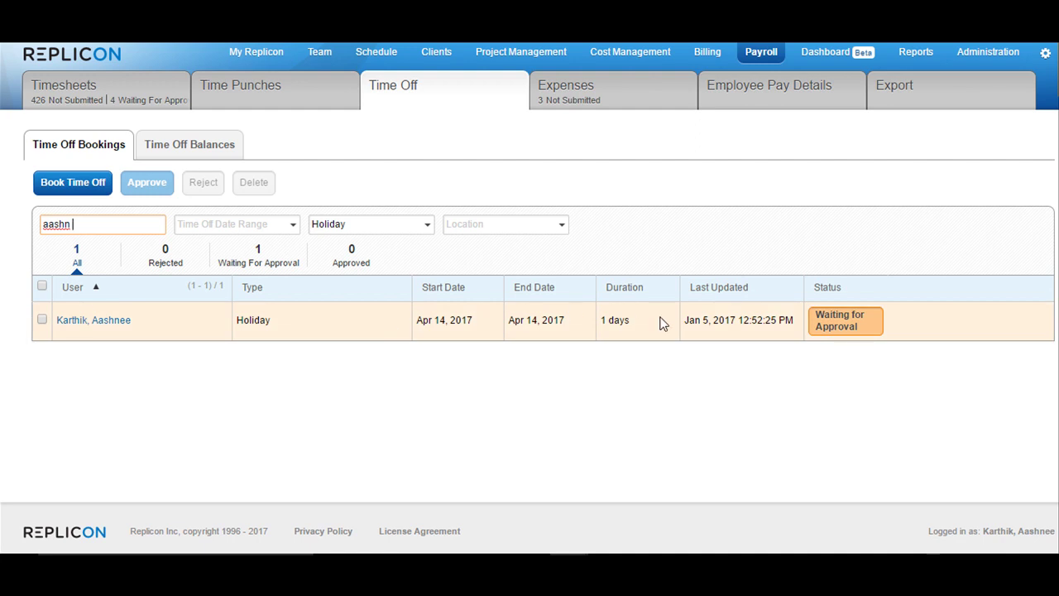
Approve the employee's Apr 14 Holiday booking with a comment, bypassing the regular approval flow
left_click(41, 319)
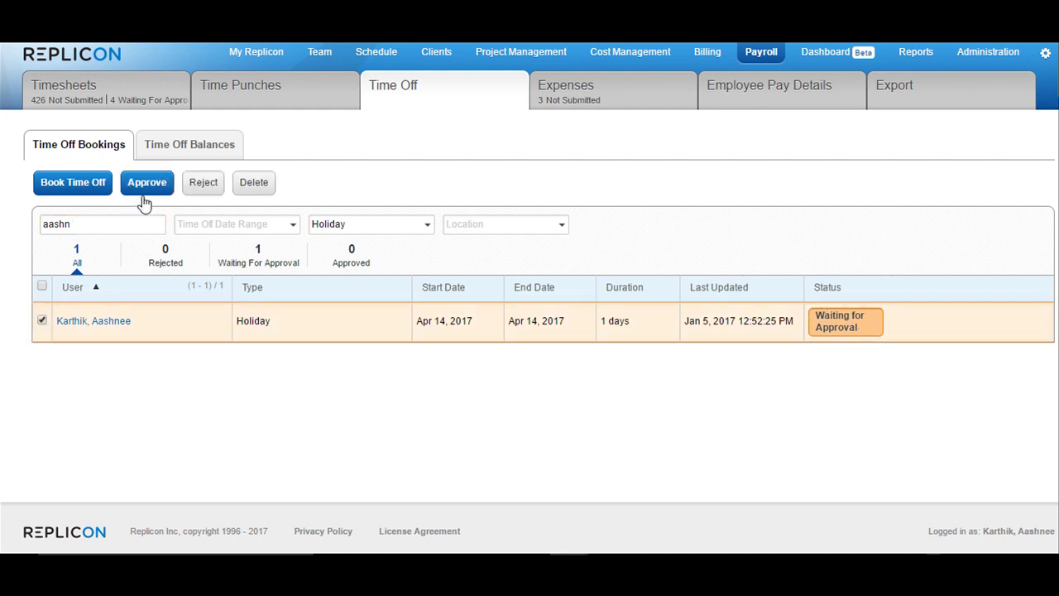
left_click(152, 183)
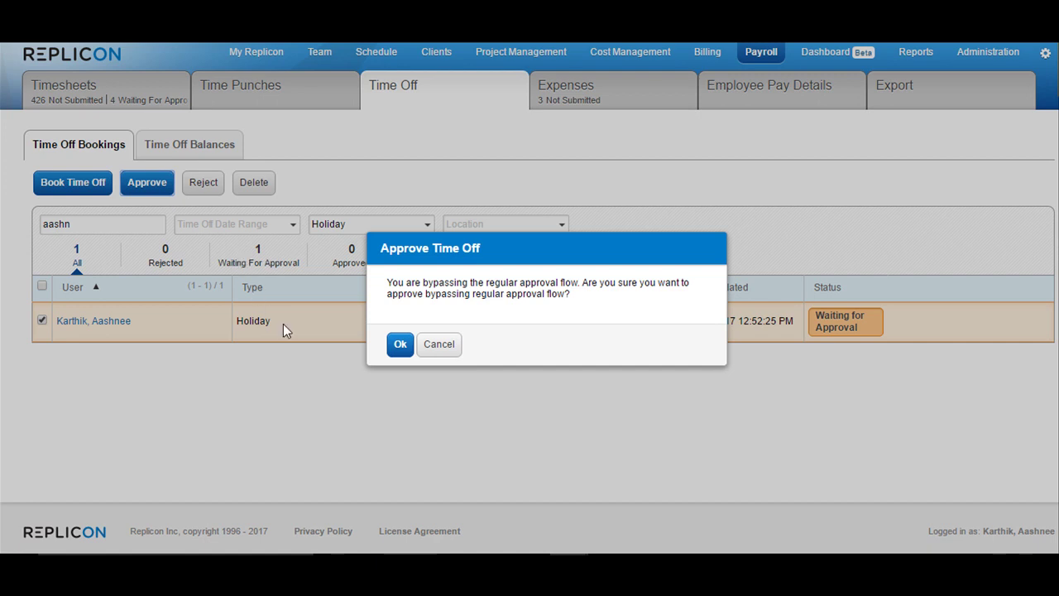
left_click(403, 346)
left_click(409, 304)
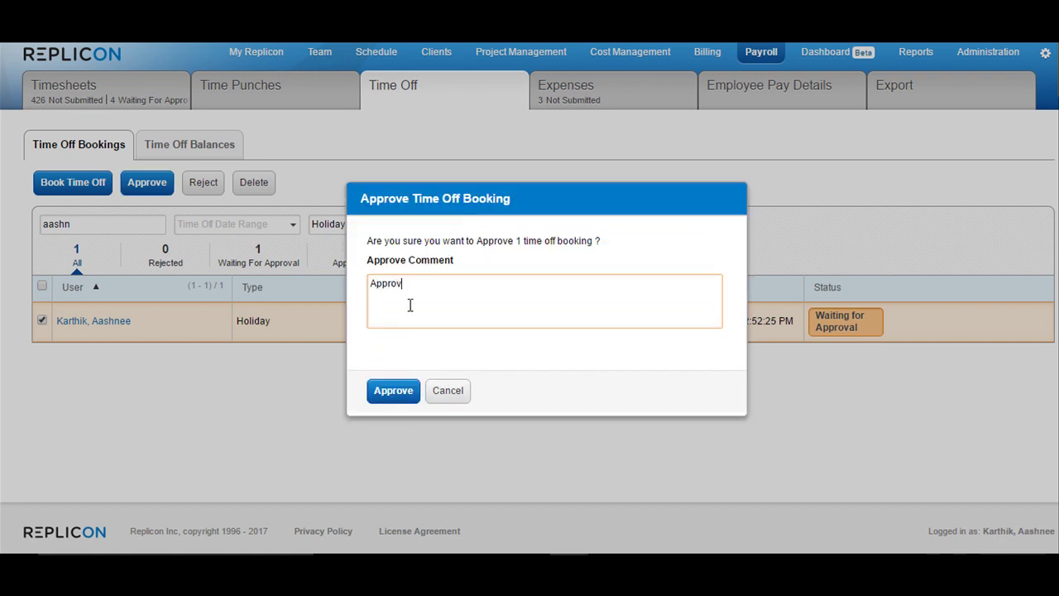
left_click(396, 390)
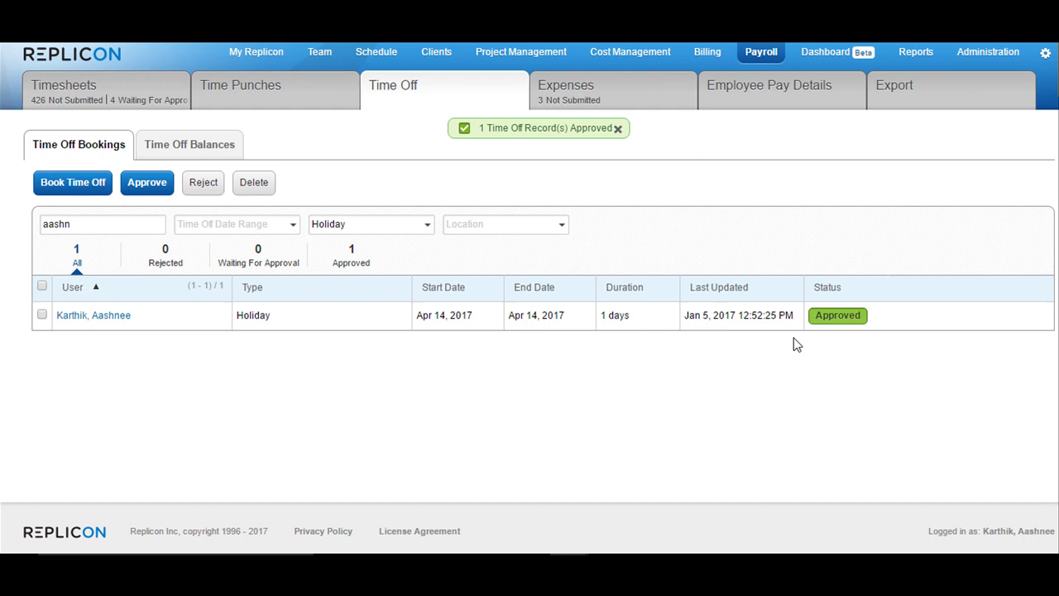
Change Time Off Type for Holidays to Holiday in Time Off Settings and save
left_click(1004, 54)
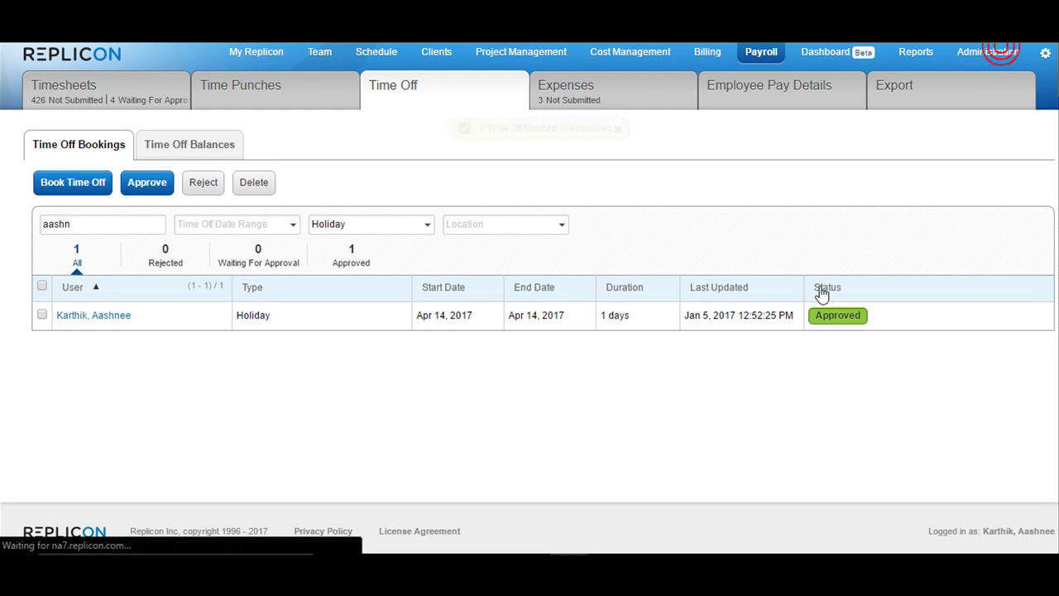
scroll(362, 347, "down", 5)
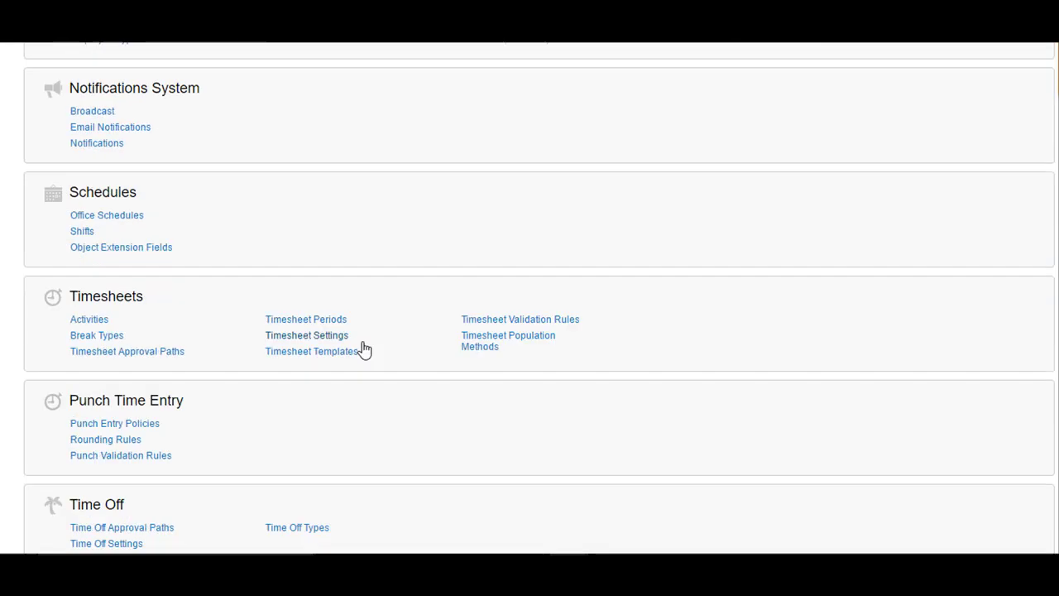
left_click(132, 271)
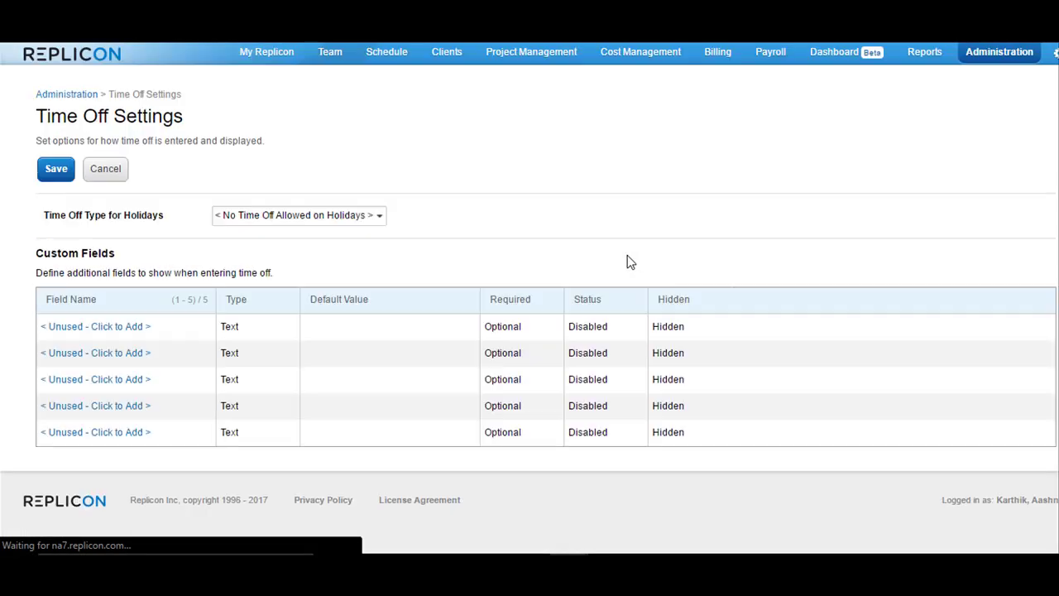
left_click(284, 215)
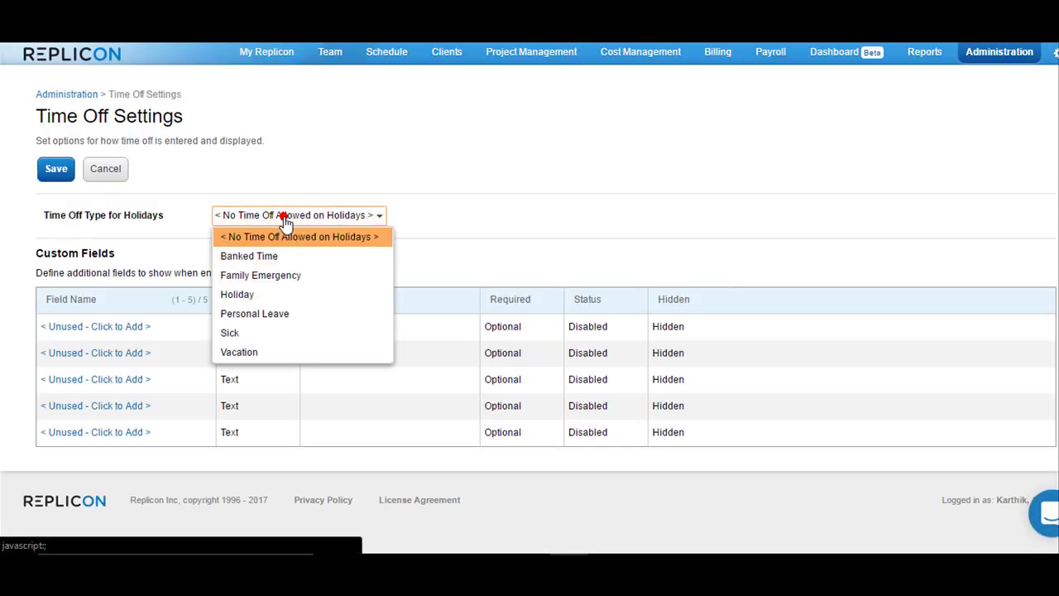
left_click(271, 296)
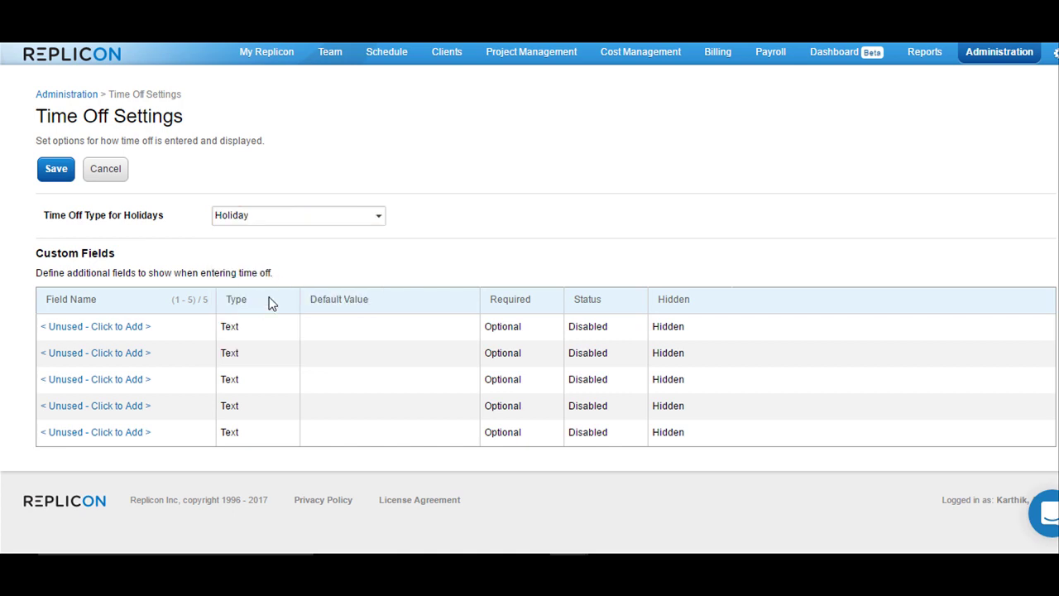
left_click(45, 169)
Go to Administration > Holiday Calendars and open Holidays for United States
left_click(1005, 51)
scroll(448, 300, "down", 8)
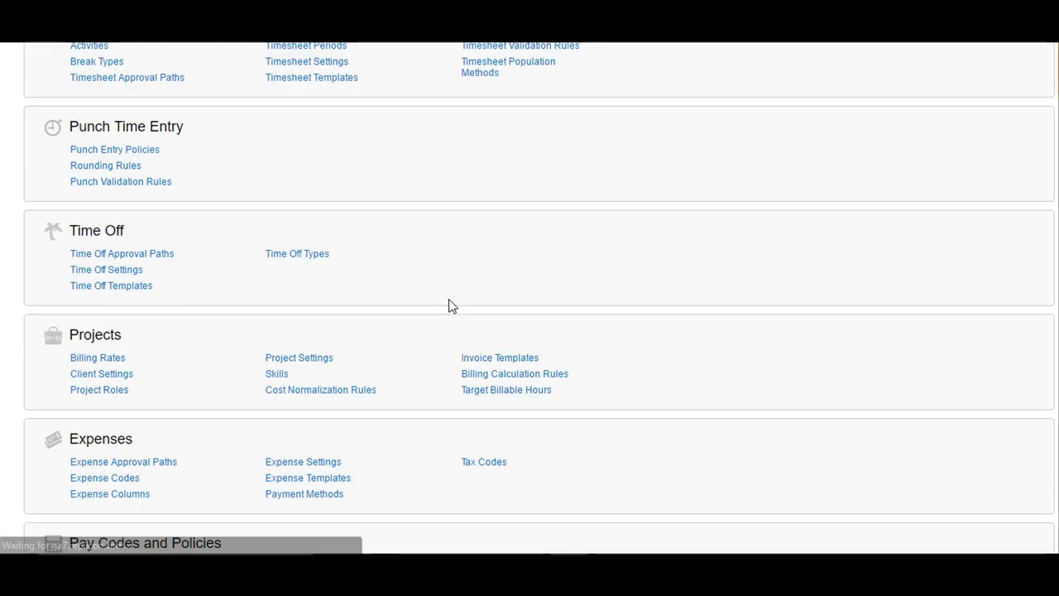
left_click(139, 418)
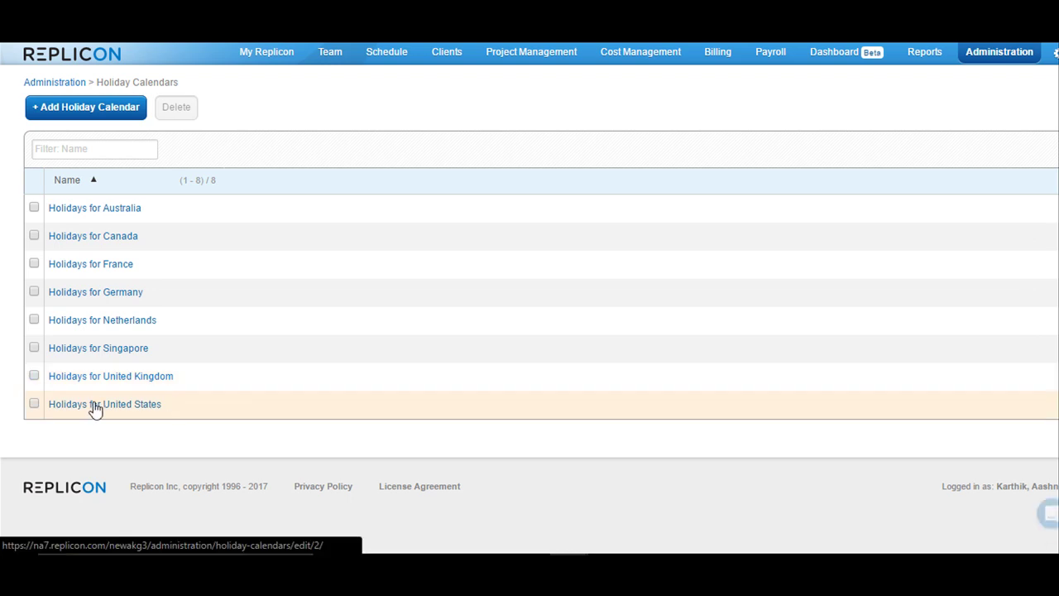
left_click(93, 404)
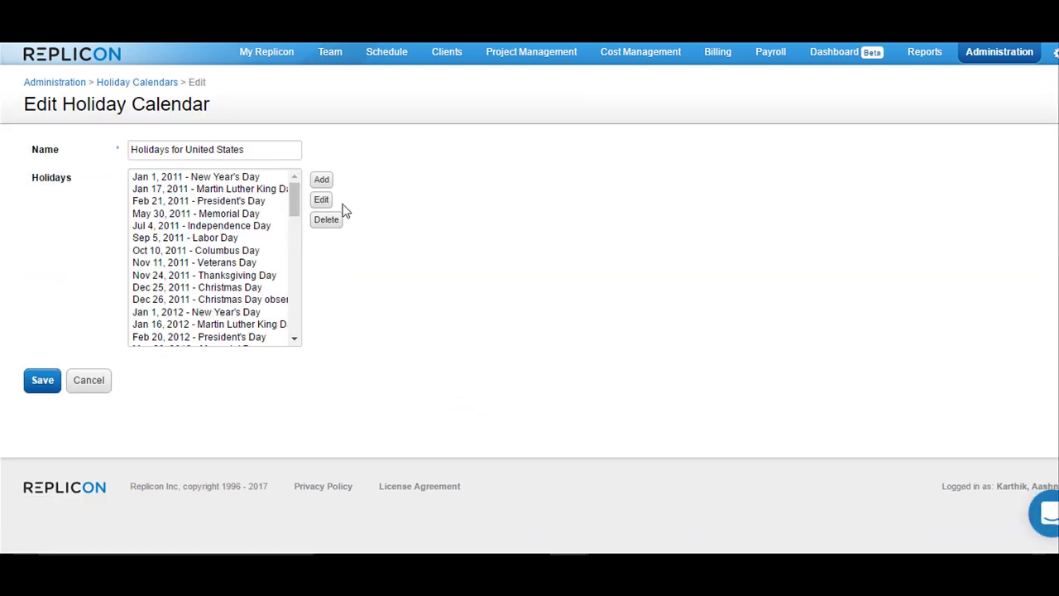
Add a Good Friday holiday dated Apr 14, 2017 and save it
left_click(322, 180)
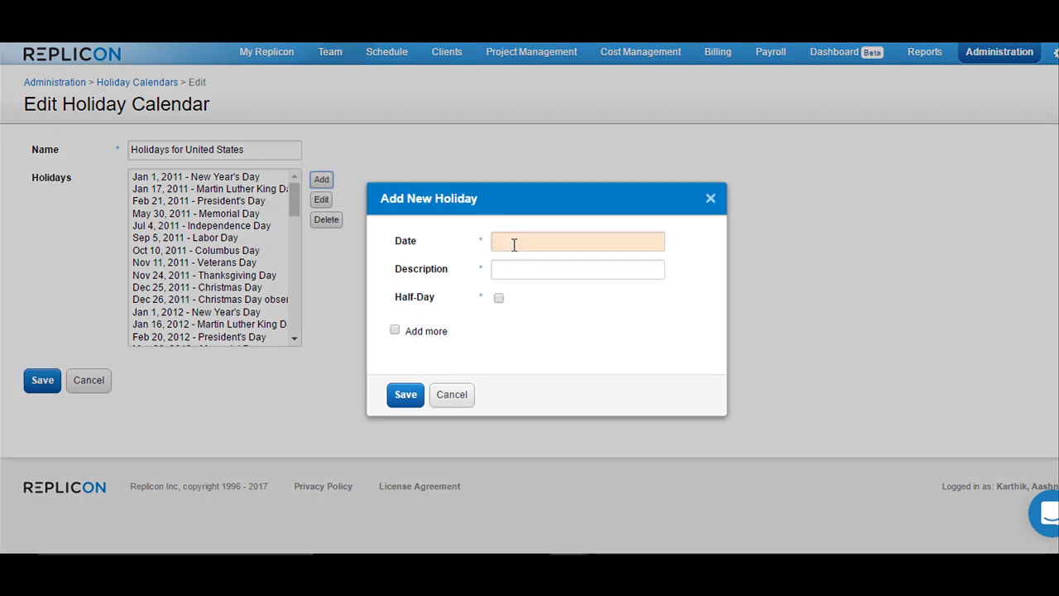
left_click(514, 244)
left_click(659, 265)
left_click(659, 265)
left_click(659, 265)
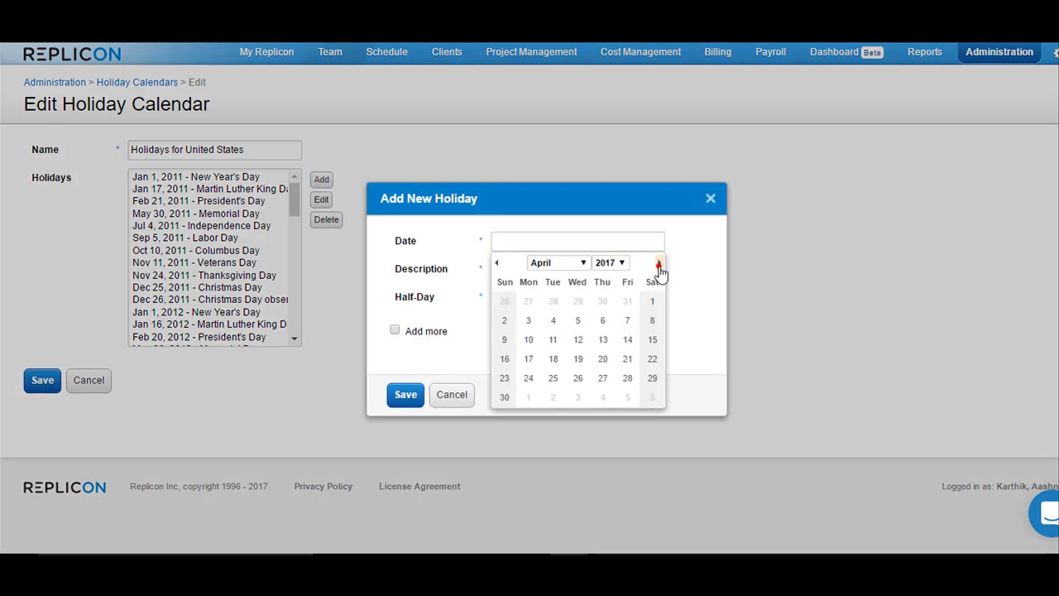
left_click(626, 341)
left_click(552, 269)
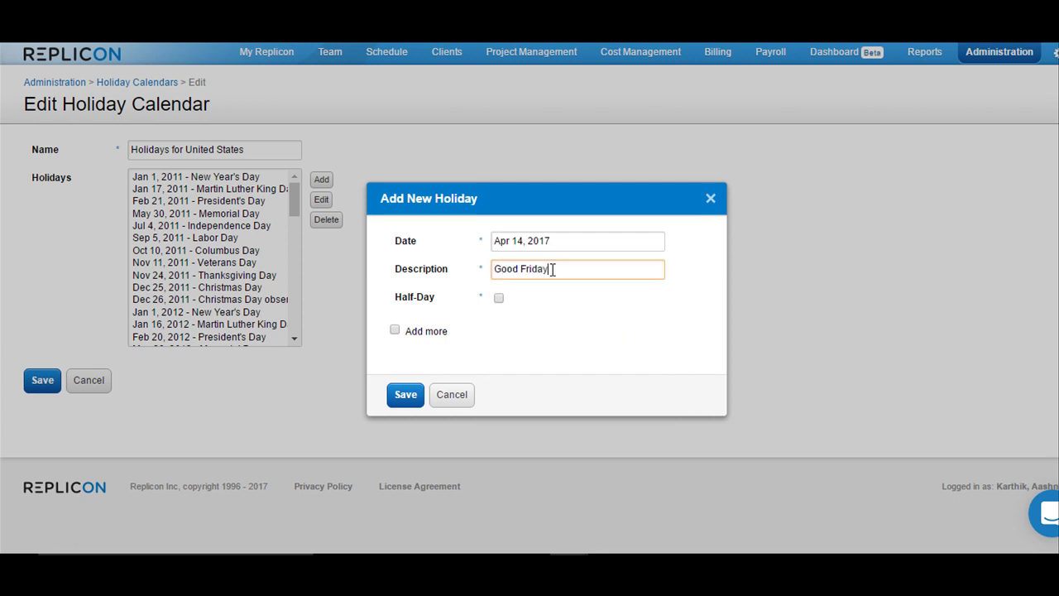
left_click(404, 395)
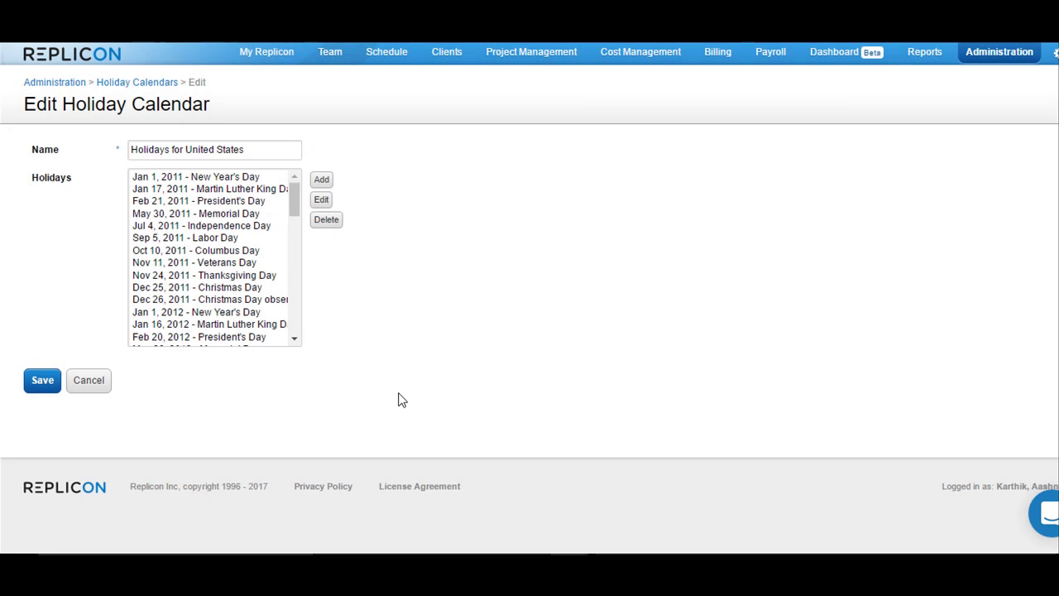
Save the edited United States holiday calendar
left_click(53, 380)
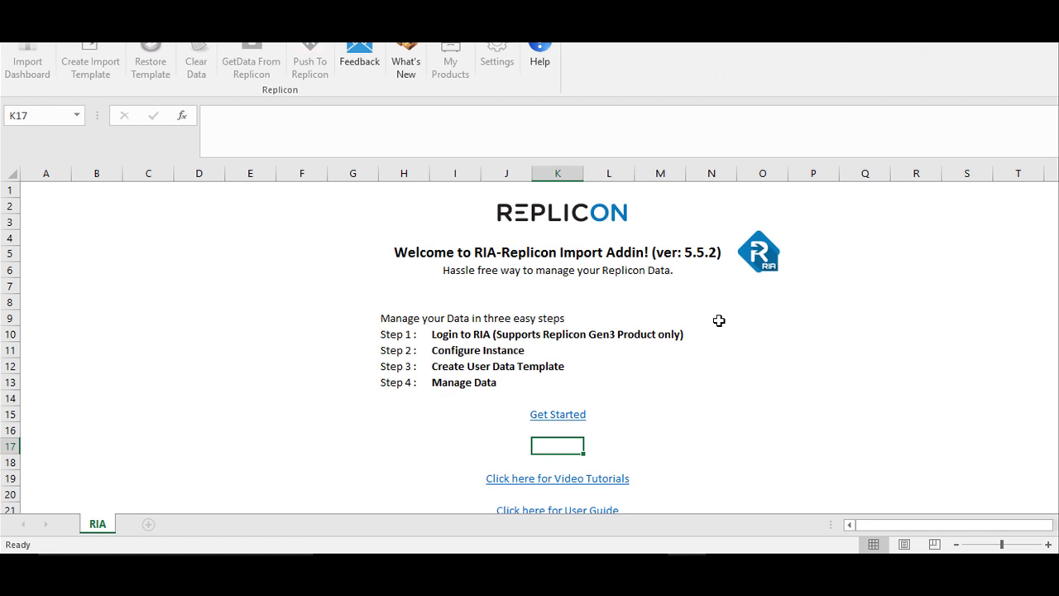
Log the RIA add-in into Replicon with the company, user name and password
left_click(567, 416)
type("newakg3")
key("Tab")
type("af")
key("BackSpace")
type("dmin")
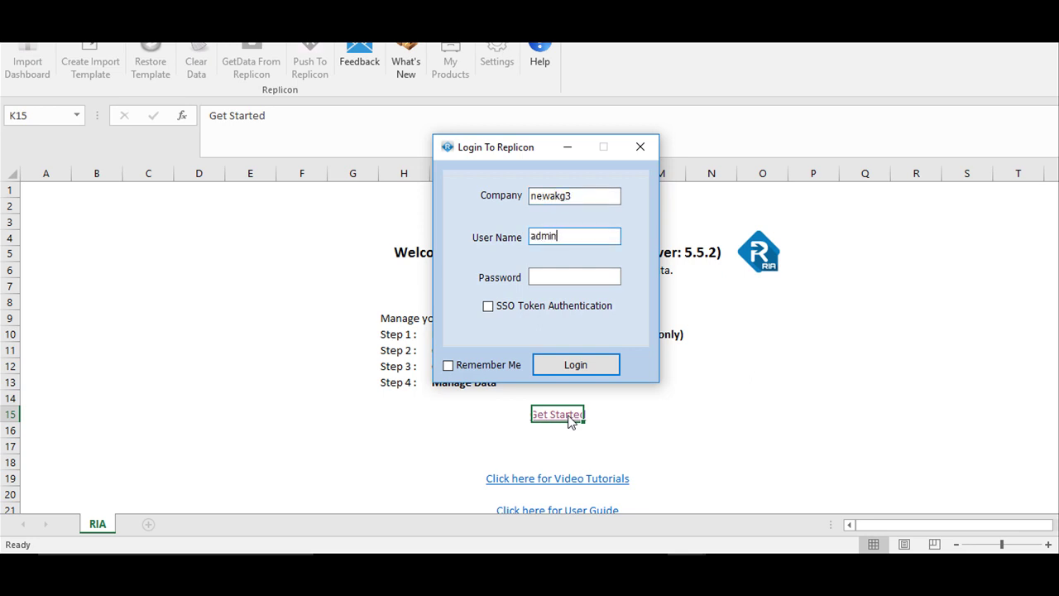
key("Tab")
type("***")
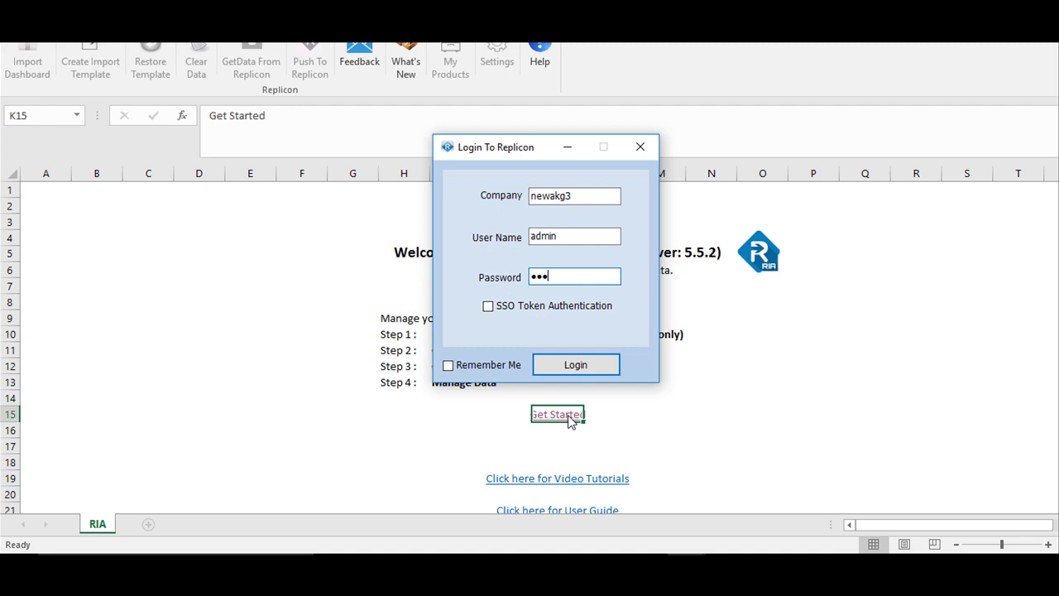
left_click(561, 368)
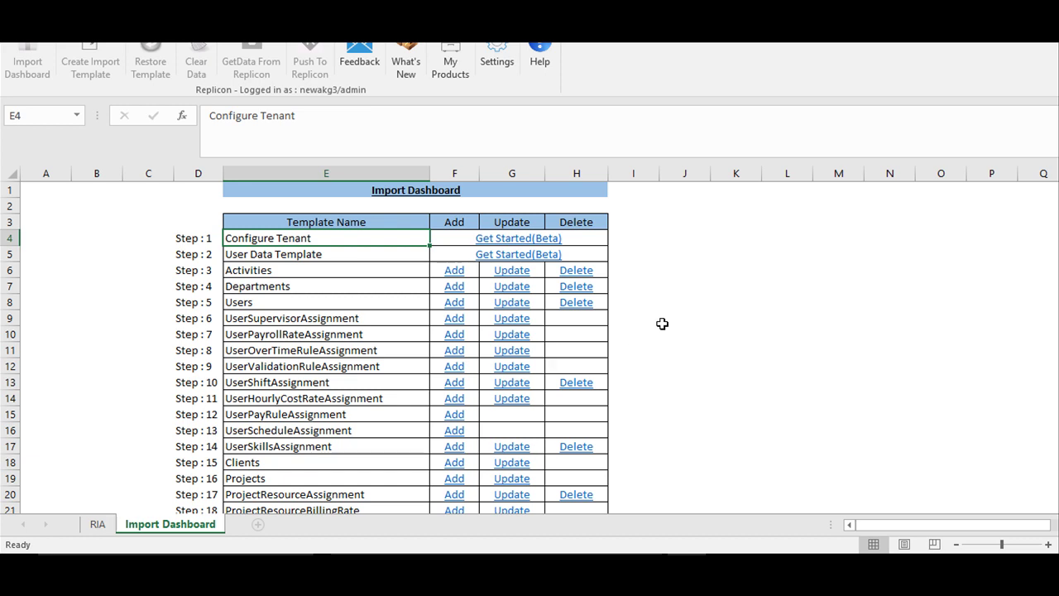
Add a TimeOffBooking import sheet from the Import Dashboard and move its field picker aside
scroll(660, 324, "down", 10)
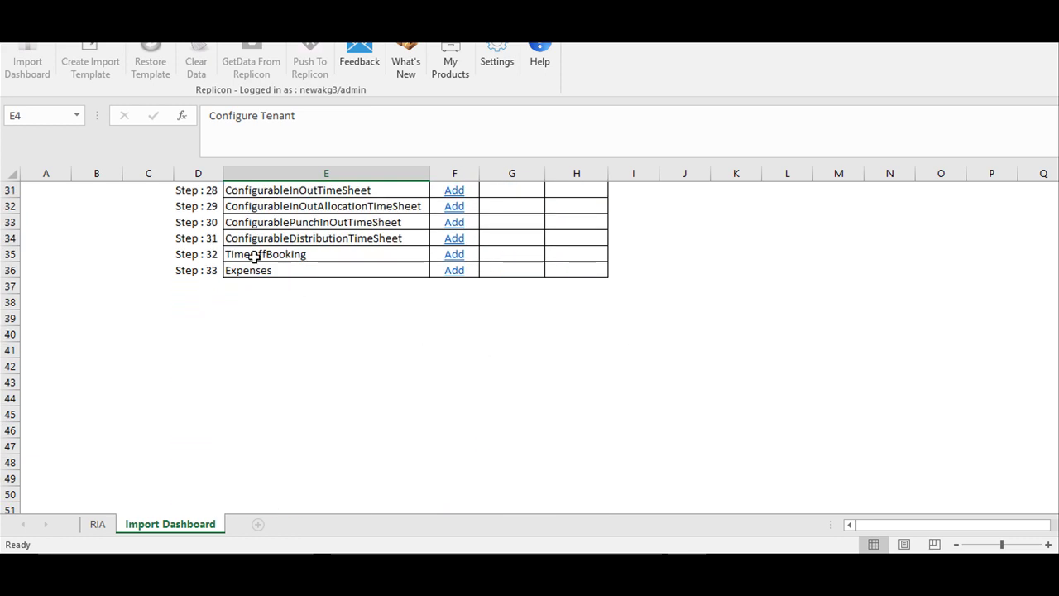
left_click(237, 254)
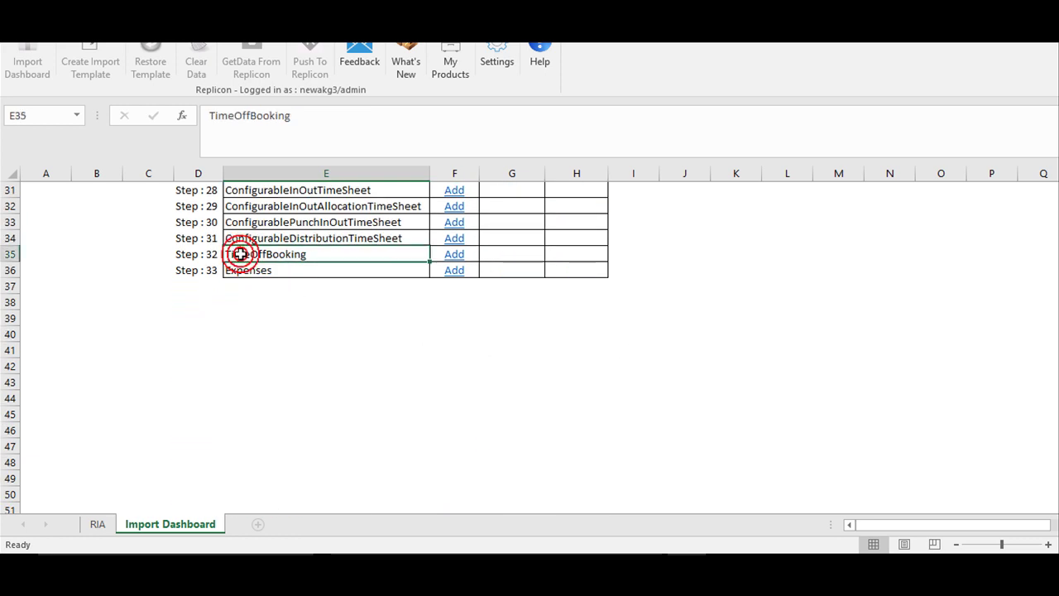
left_click(454, 254)
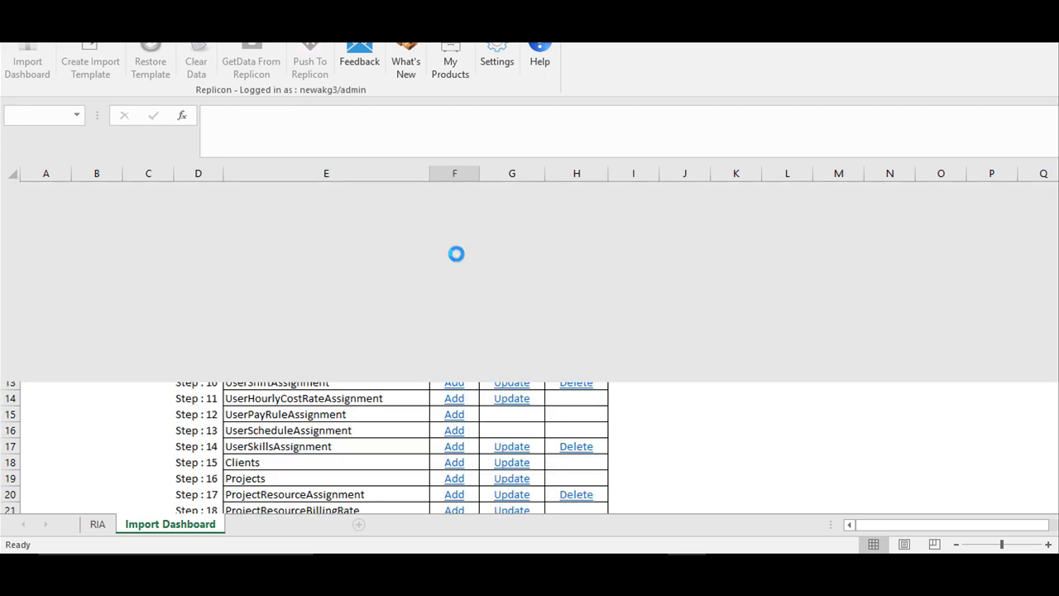
left_click_drag(196, 51, 552, 100)
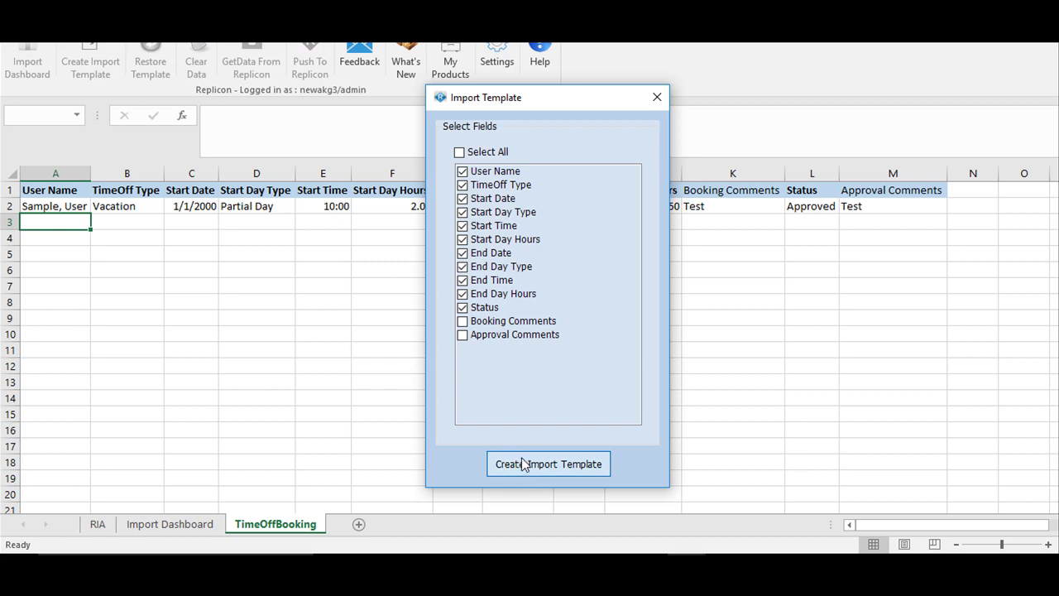
Generate the TimeOffBooking import sheet and pick two users in rows 3 and 4
left_click(526, 465)
left_click(56, 224)
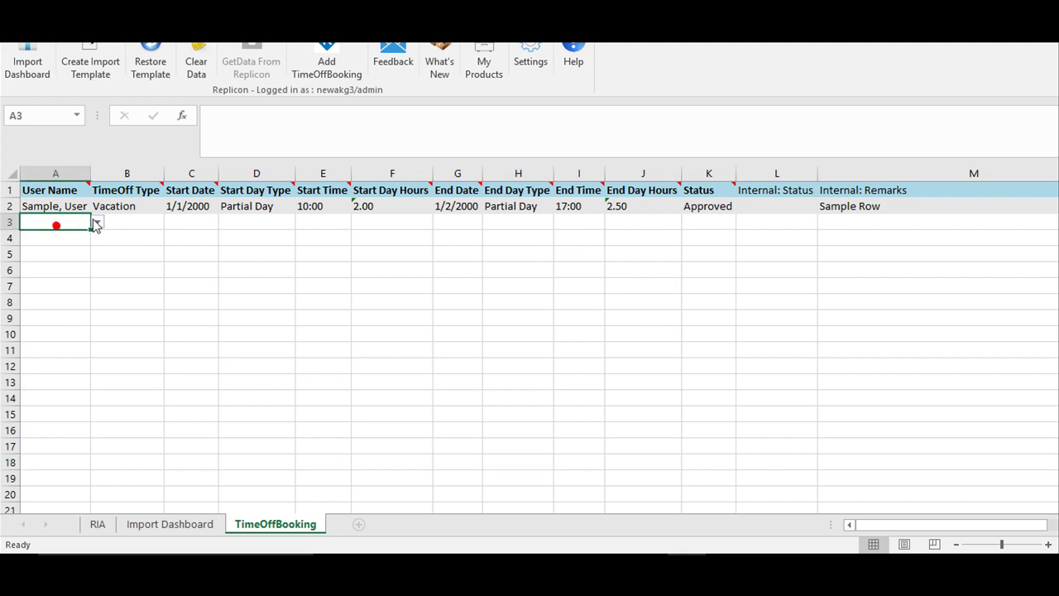
left_click(96, 221)
left_click(71, 245)
left_click(71, 240)
left_click(97, 238)
left_click(71, 268)
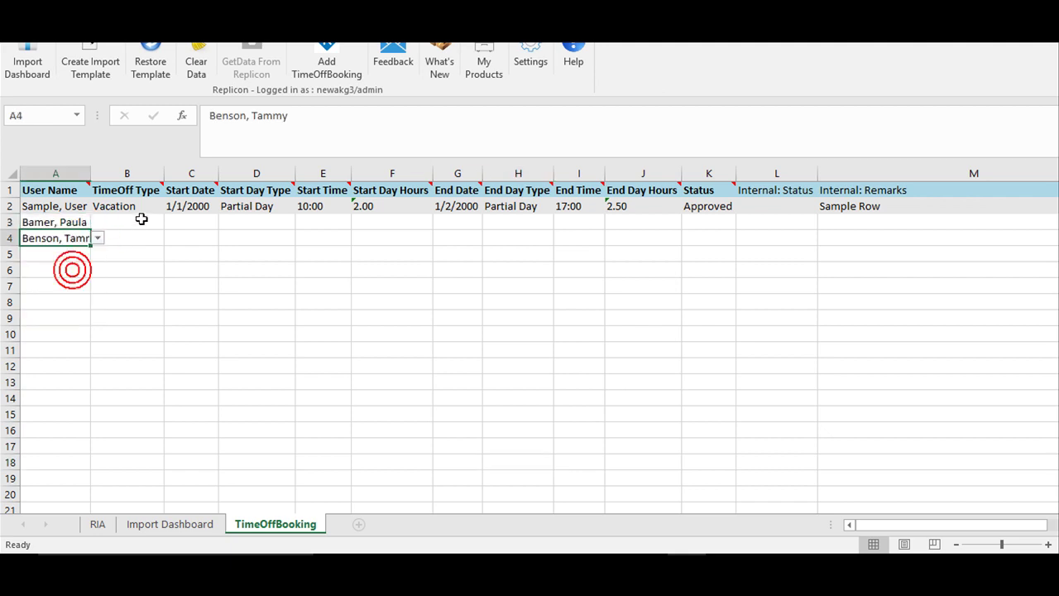
Set the time-off type to Holiday for both user rows
left_click(142, 219)
left_click(170, 222)
left_click(144, 254)
left_click(142, 238)
left_click(171, 238)
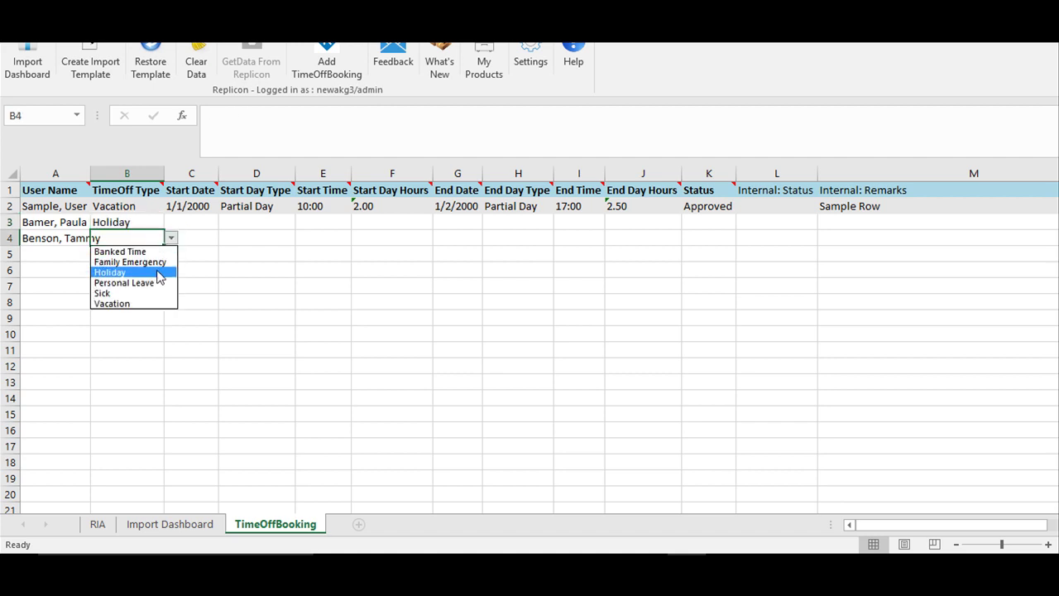
left_click(156, 270)
Enter start date 4/14/2017 in C3 and C4
left_click(201, 222)
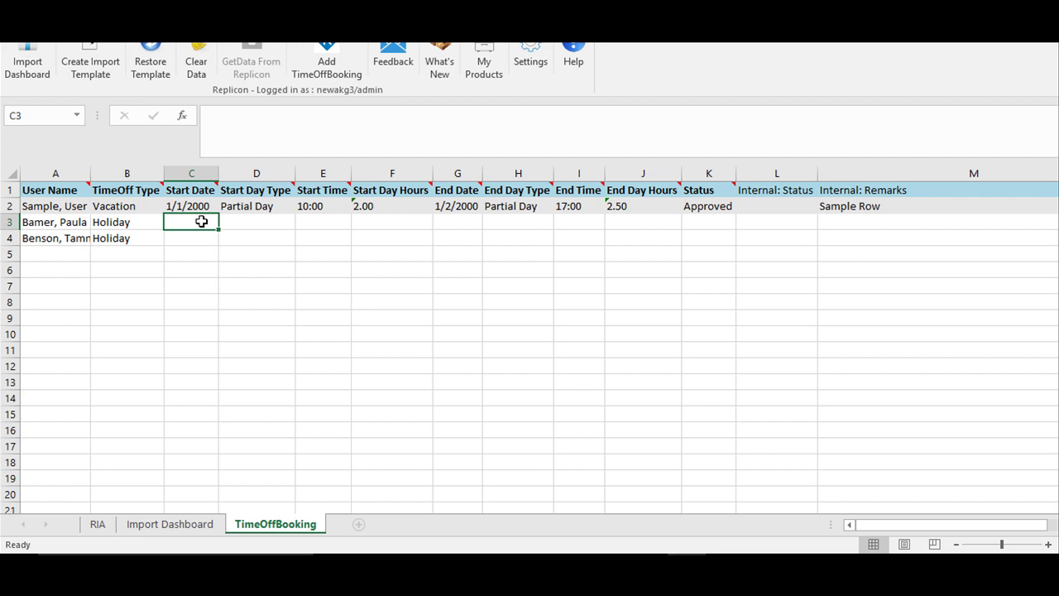
type("4")
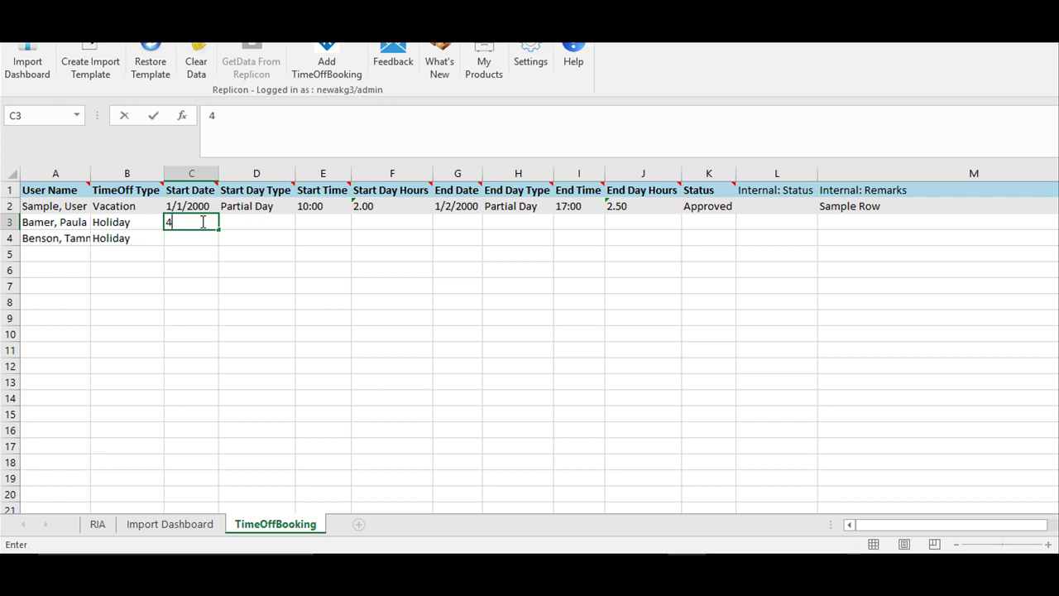
type("/14/2017")
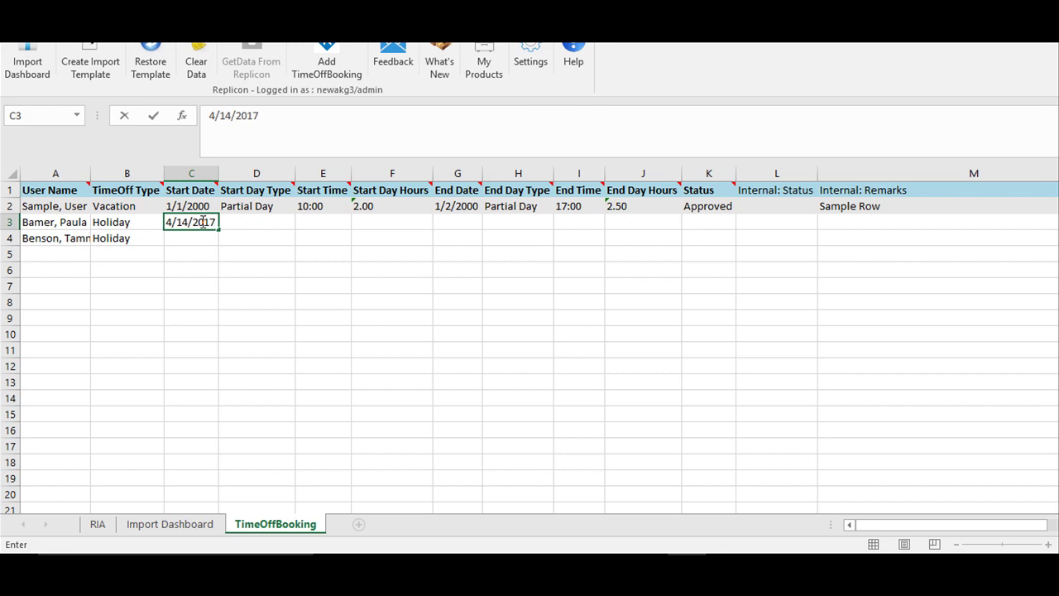
left_click(195, 239)
type("4")
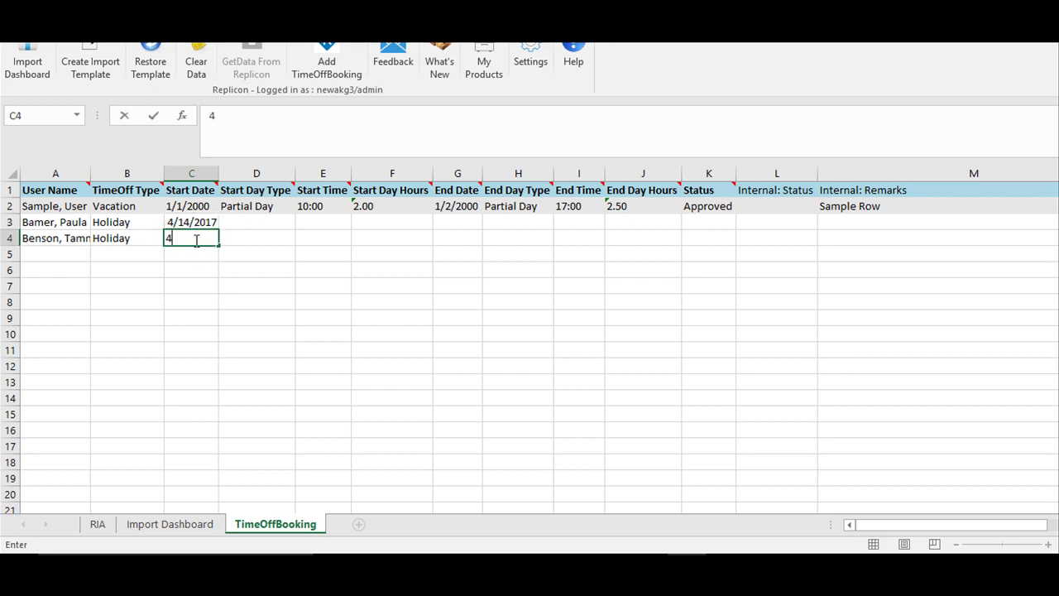
type("/14/2017")
Set the start day type to Full Day for both booking rows
left_click(269, 226)
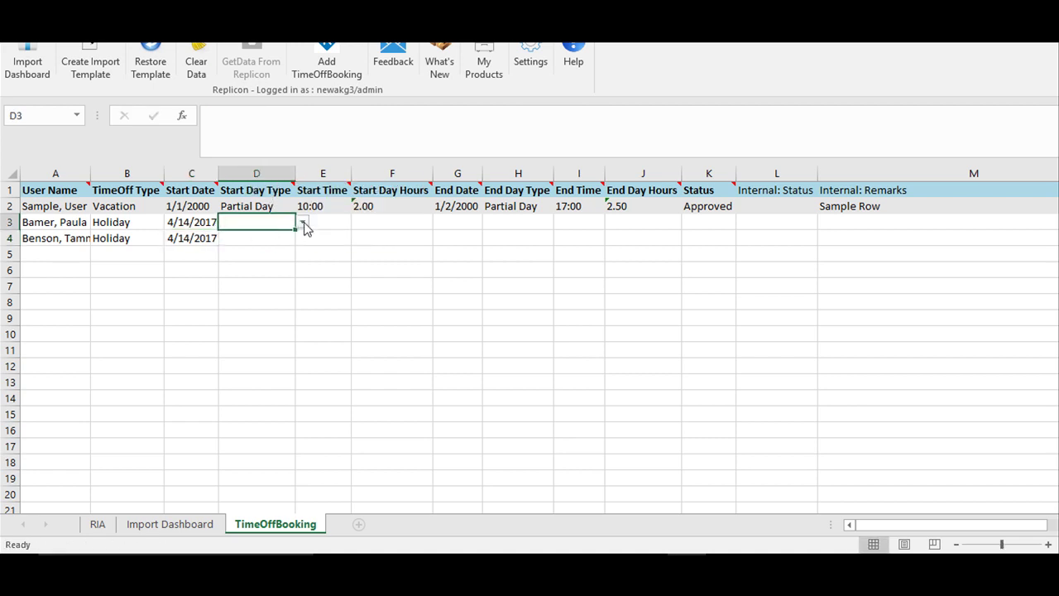
left_click(302, 221)
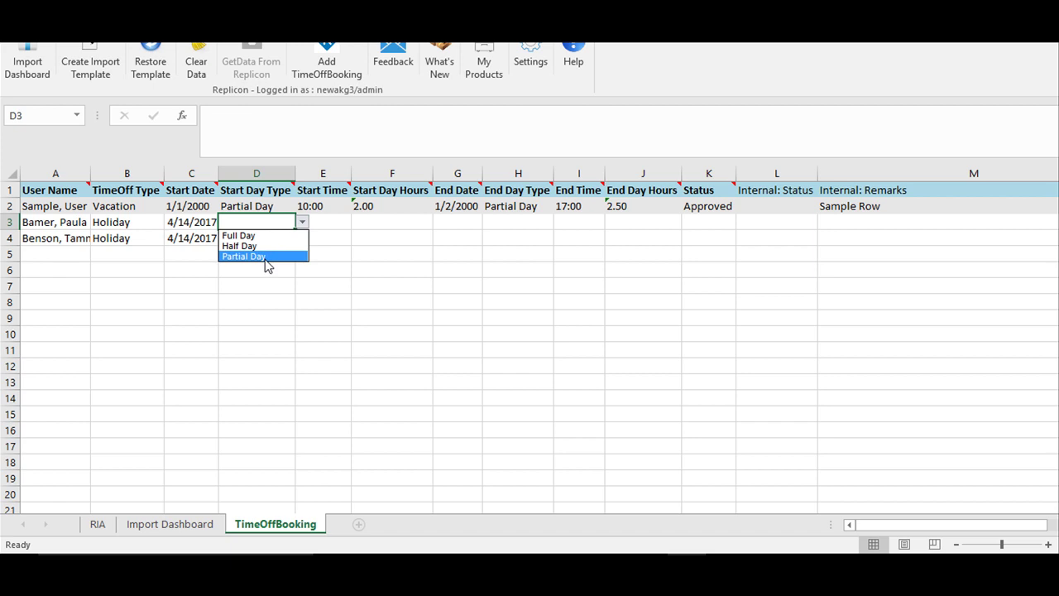
left_click(265, 235)
left_click(260, 240)
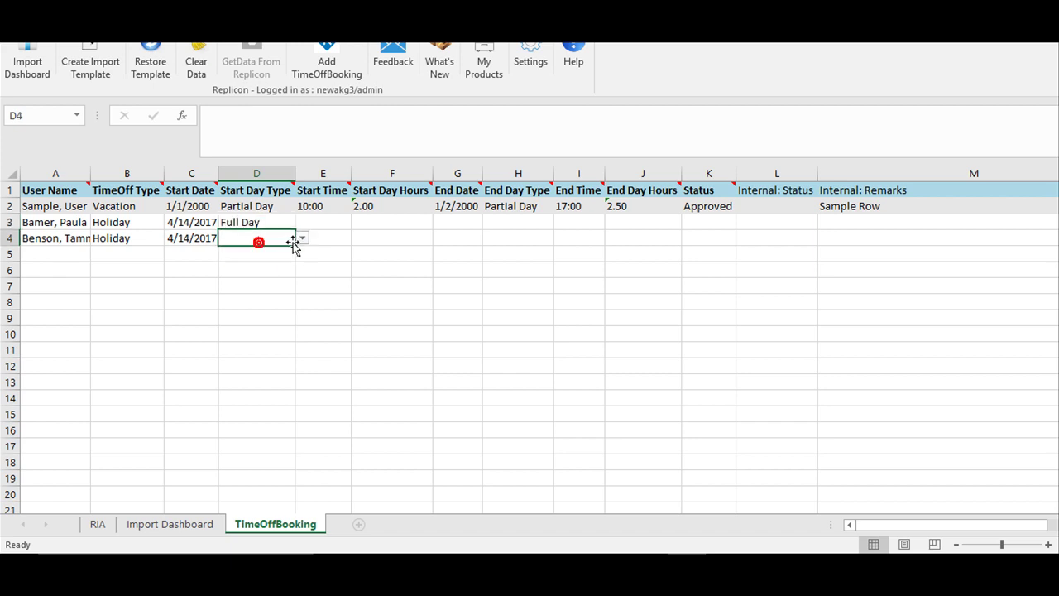
left_click(303, 238)
left_click(277, 252)
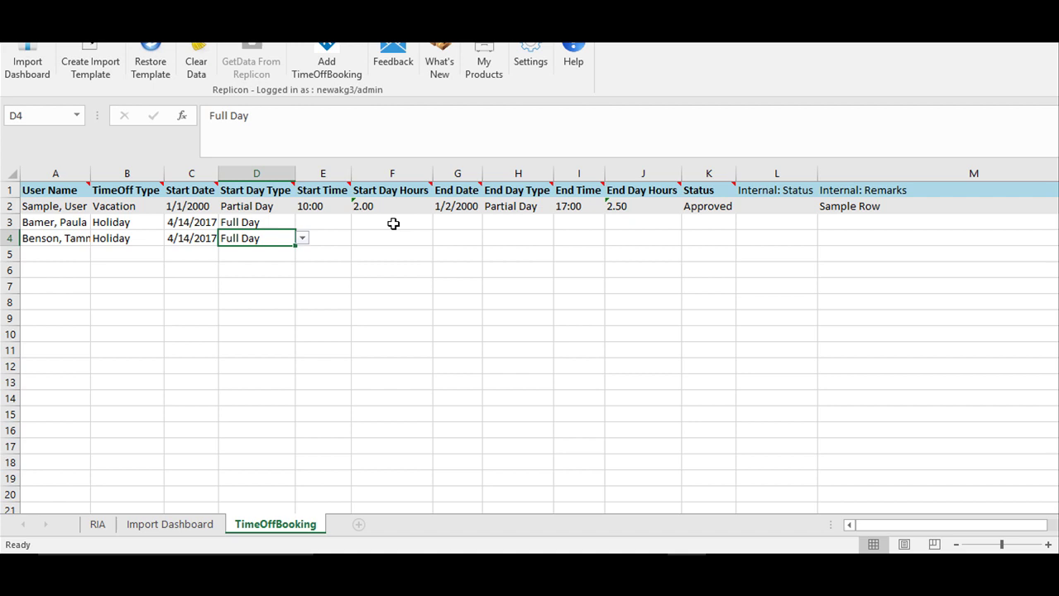
Enter end date 4/14/2017 in G3 and G4
left_click(451, 222)
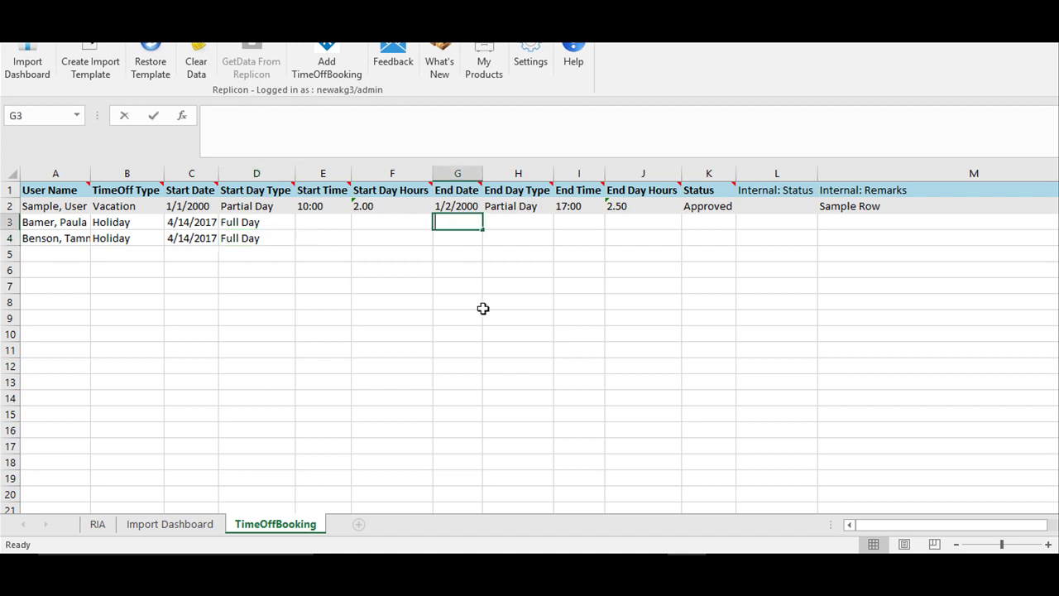
type("4/14/2017")
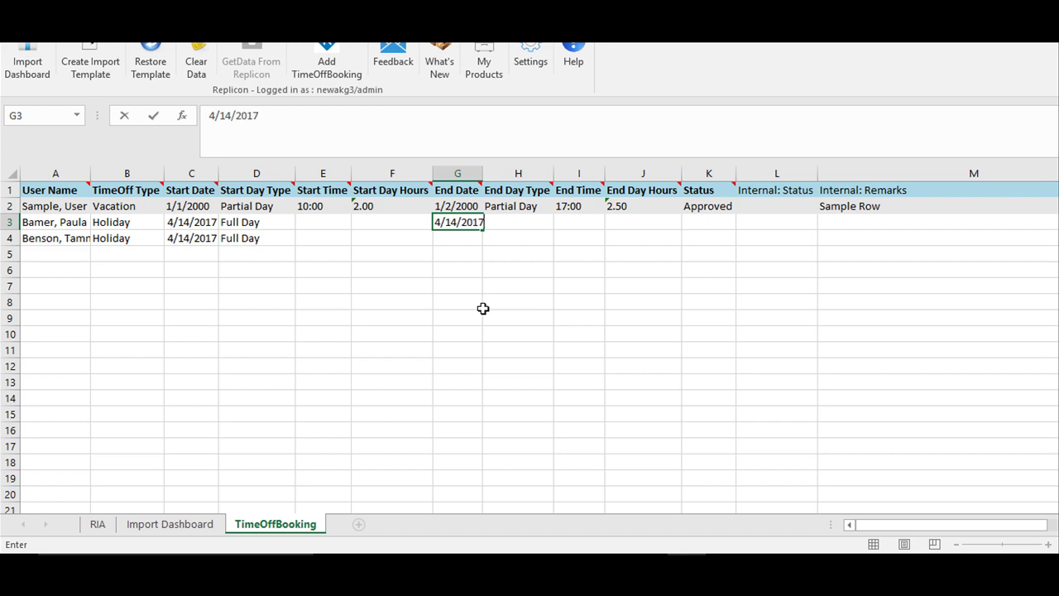
key("Return")
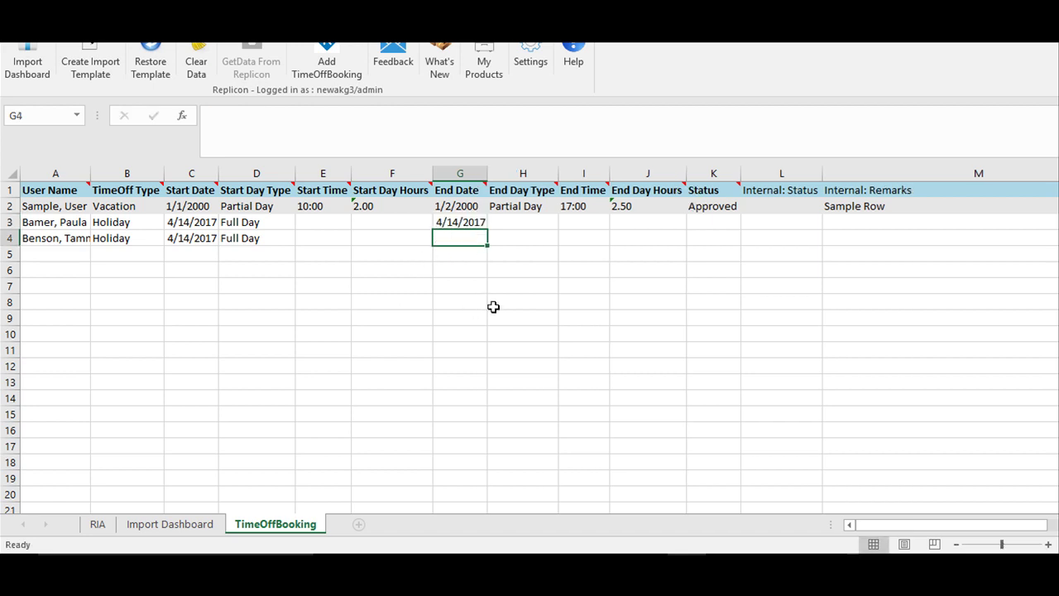
type("4/14/")
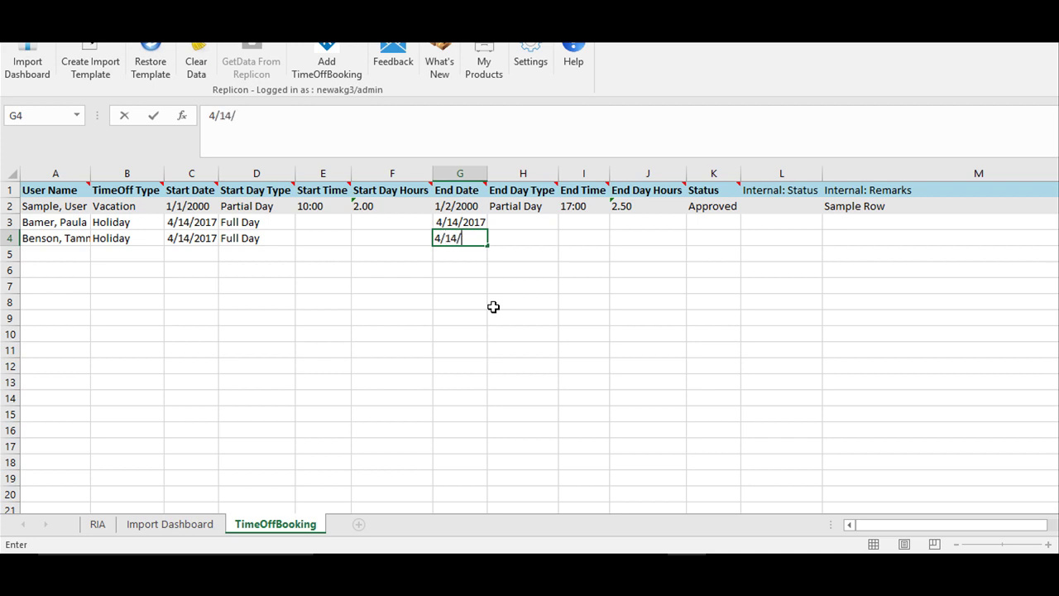
type("2017")
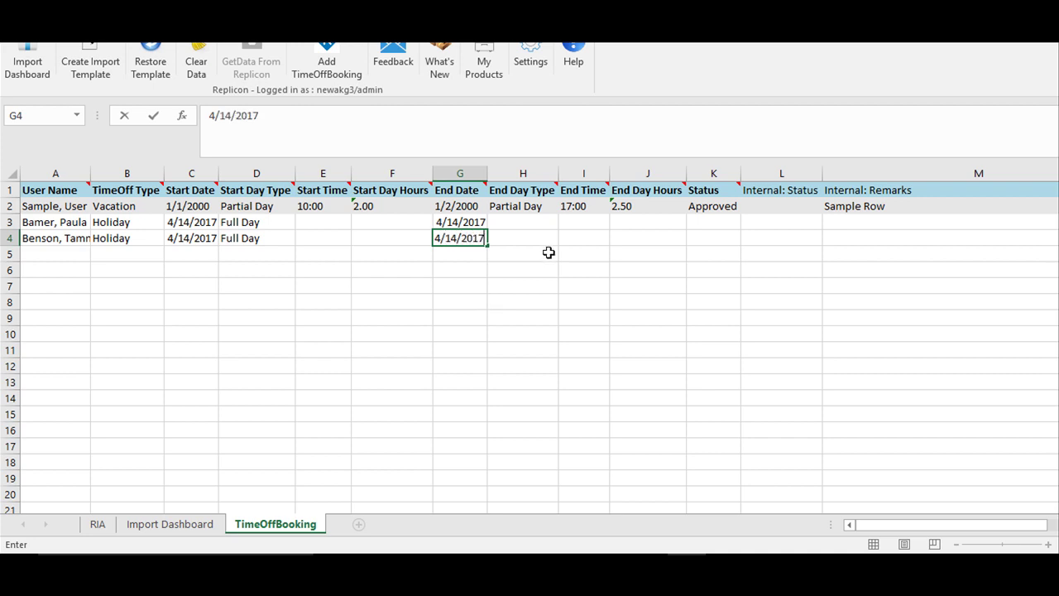
left_click(542, 229)
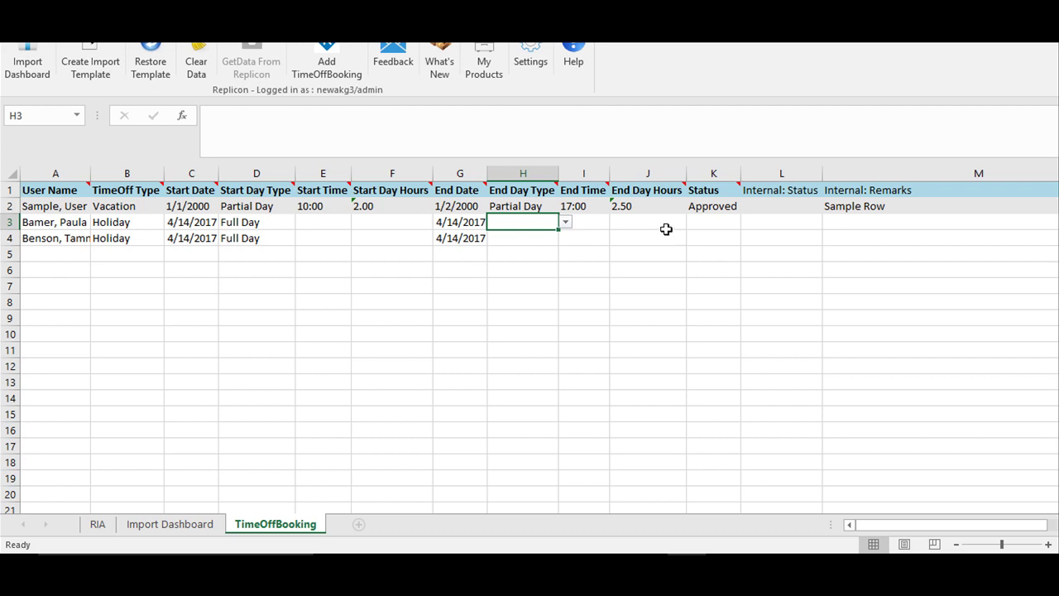
Set the status of both bookings to Approved
left_click(709, 220)
left_click(748, 222)
left_click(739, 232)
left_click(726, 240)
left_click(747, 239)
left_click(737, 248)
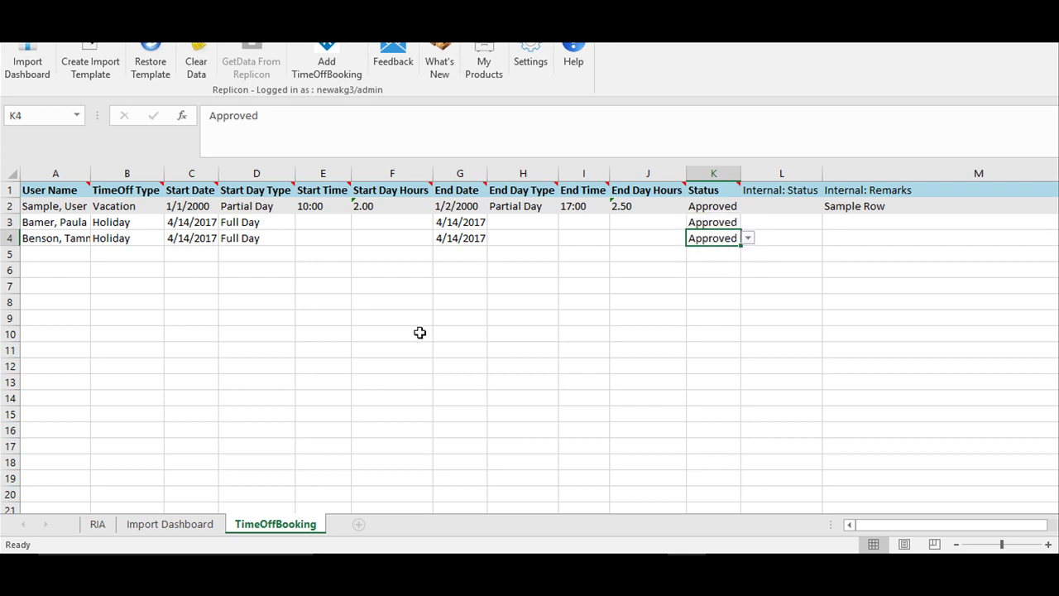
Submit the Holiday bookings with Add TimeOffBooking, then visit Replicon's Customer Zone and Community
left_click(335, 73)
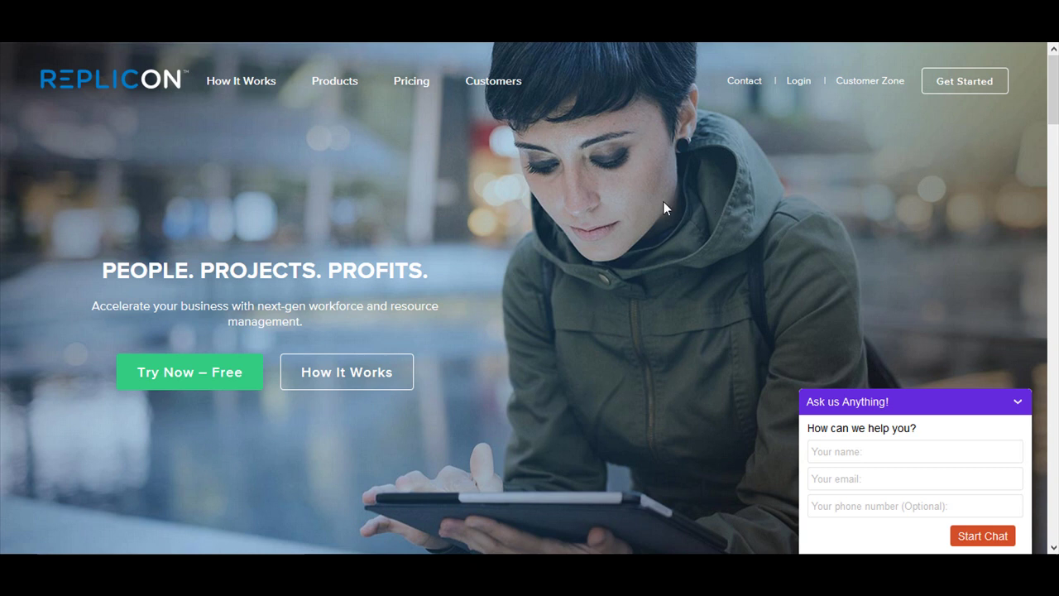
left_click(876, 82)
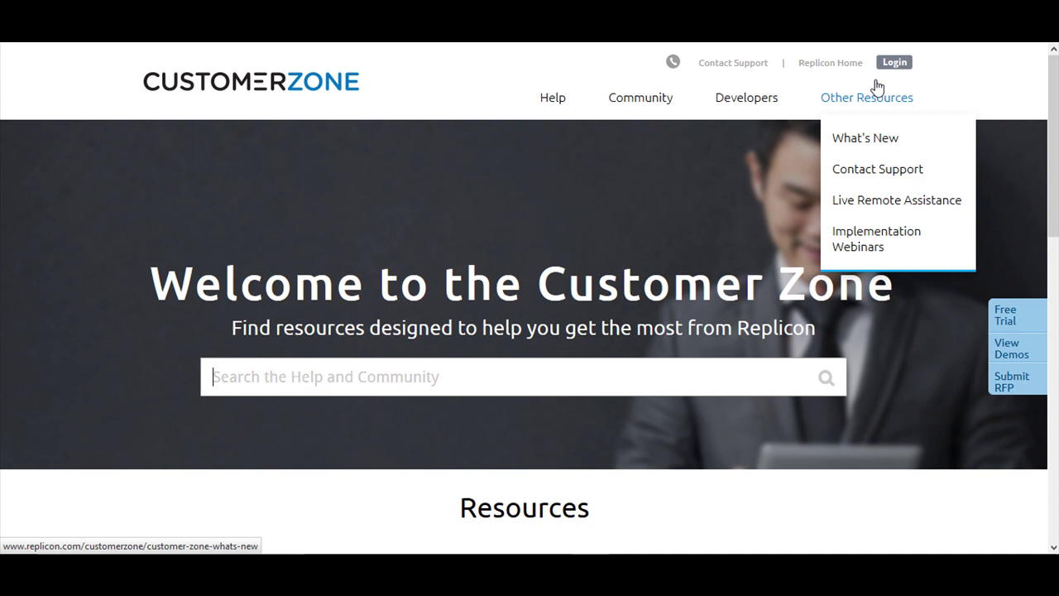
left_click(649, 101)
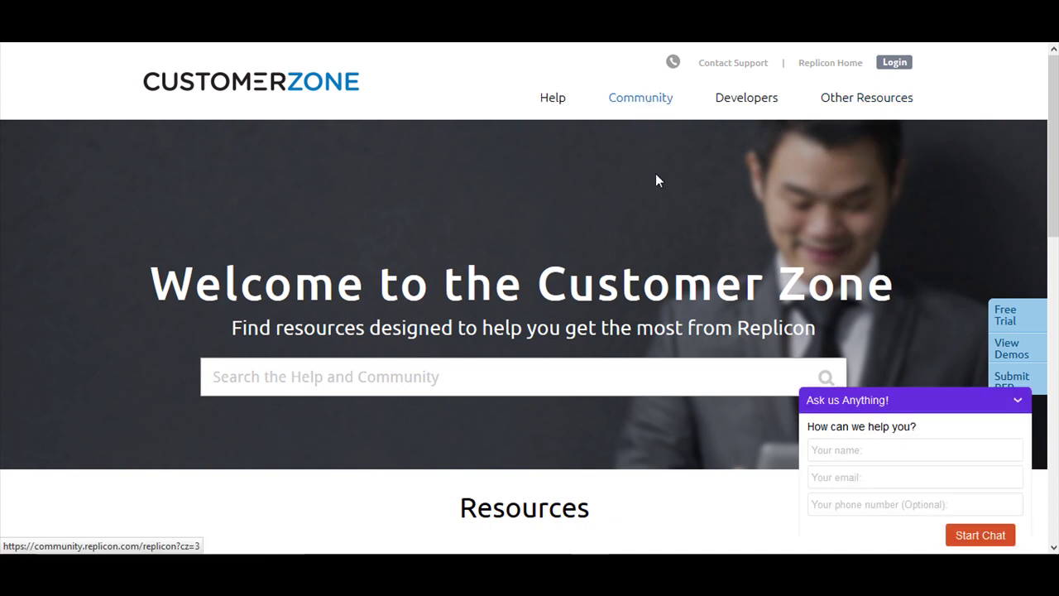